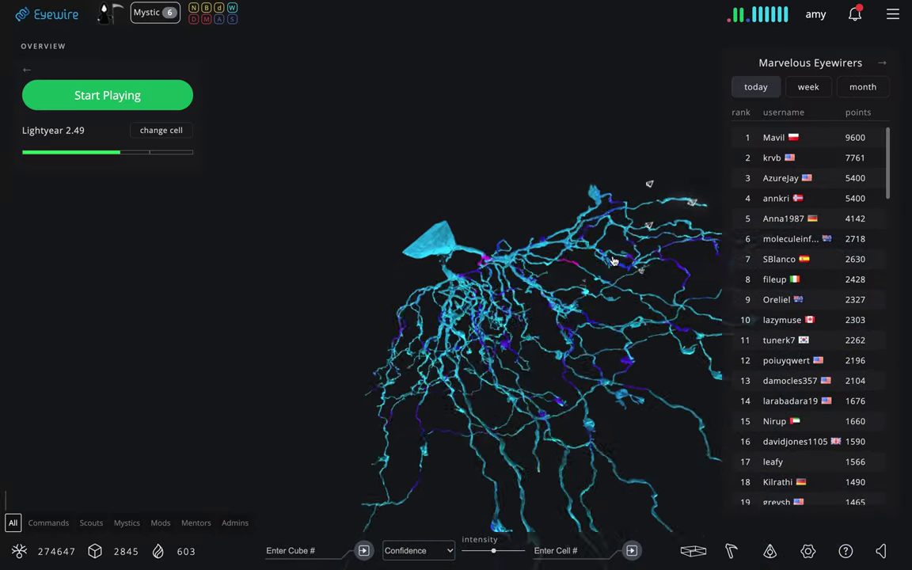
Step: Rotate and zoom the Lightyear 2.49 neuron, then select cube 4682081 on a magenta branch
{"action": "left_click_drag", "start_coordinate": [472, 313], "coordinate": [400, 152]}
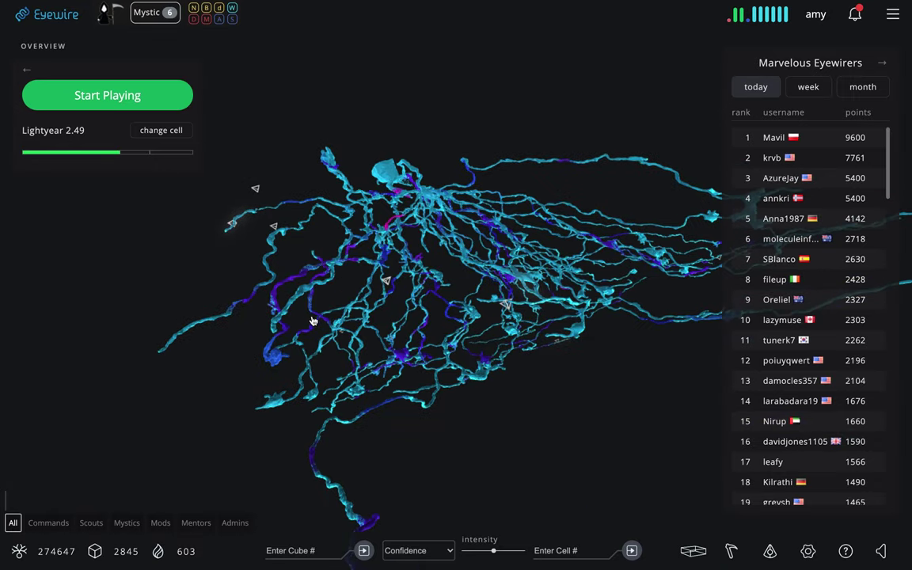
{"action": "scroll", "coordinate": [428, 257], "scroll_direction": "up", "scroll_amount": 5}
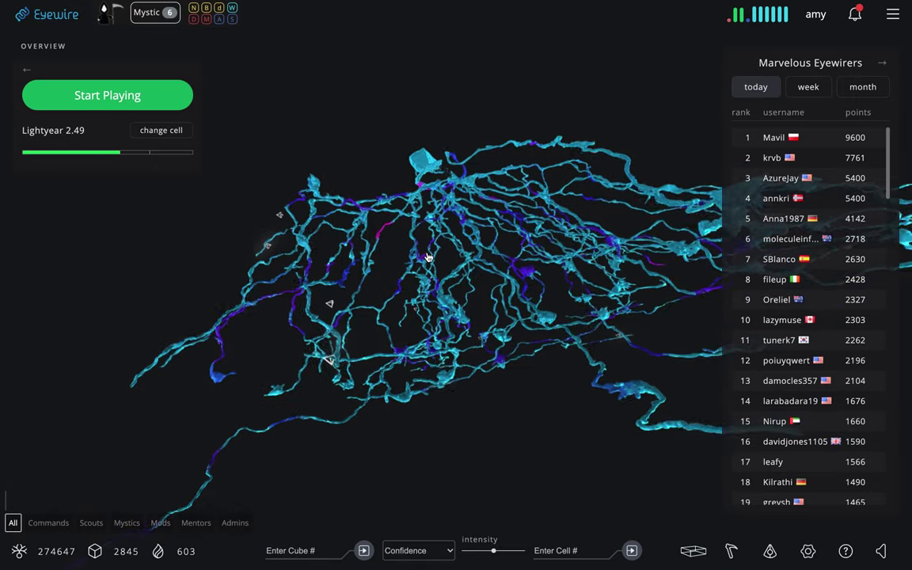
{"action": "scroll", "coordinate": [428, 257], "scroll_direction": "up", "scroll_amount": 3}
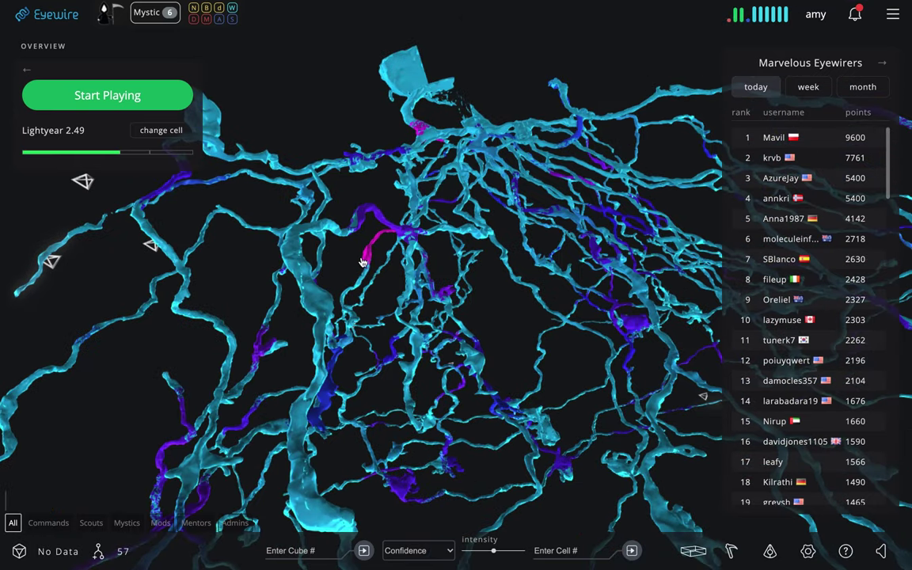
{"action": "left_click", "coordinate": [363, 262]}
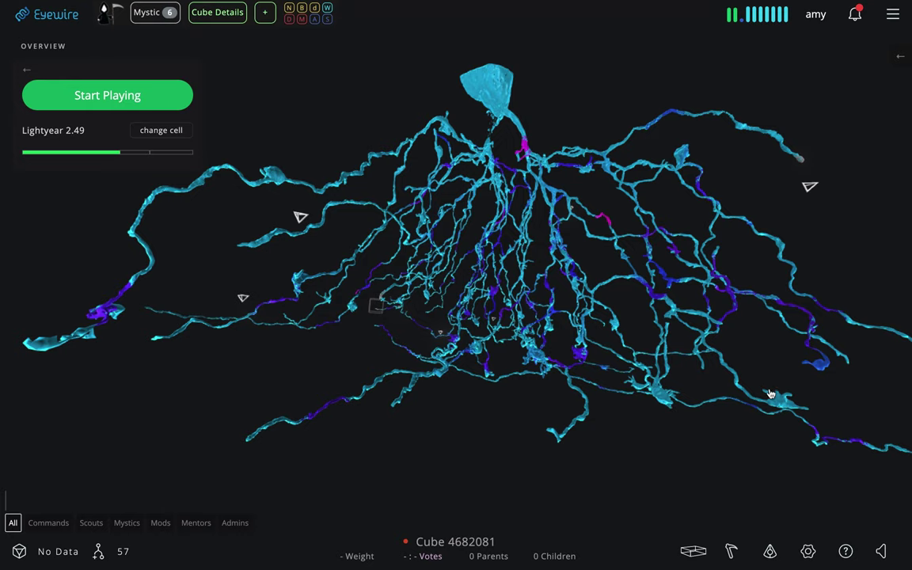
{"action": "scroll", "coordinate": [784, 406], "scroll_direction": "up", "scroll_amount": 5}
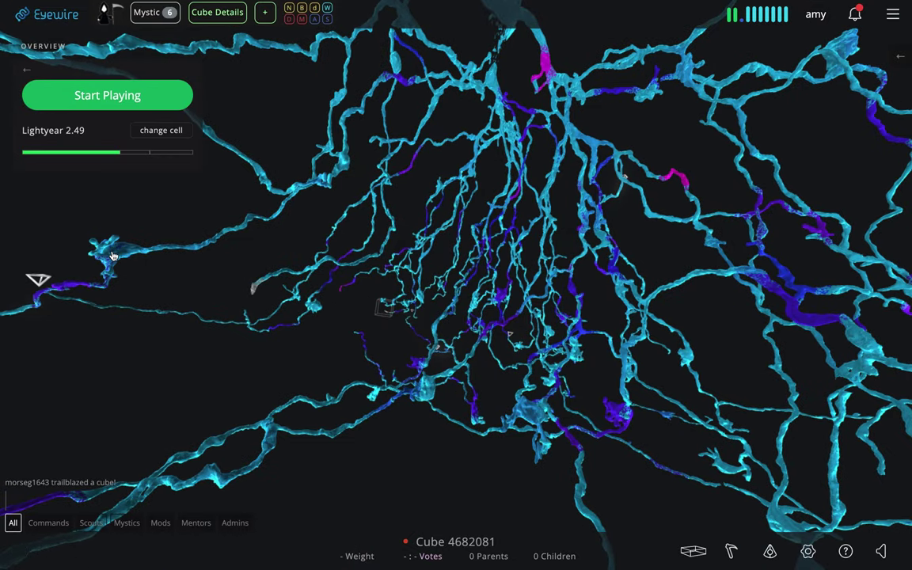
{"action": "scroll", "coordinate": [432, 325], "scroll_direction": "down", "scroll_amount": 5}
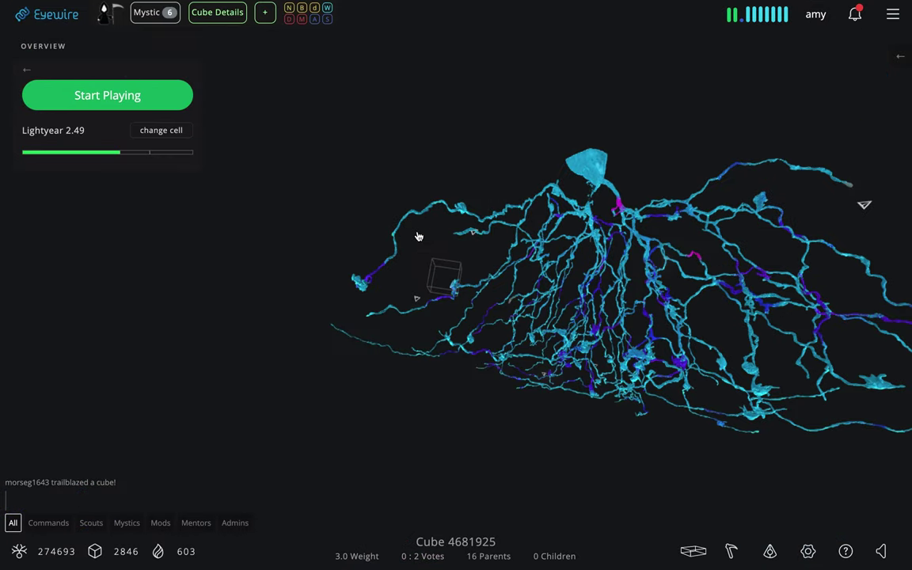
{"action": "scroll", "coordinate": [472, 301], "scroll_direction": "up", "scroll_amount": 10}
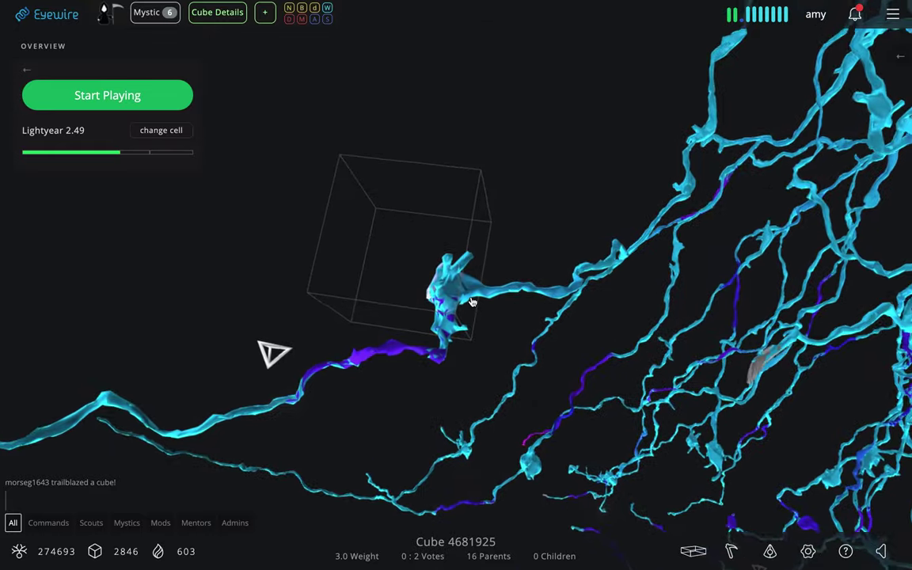
{"action": "left_click_drag", "start_coordinate": [492, 306], "coordinate": [259, 259]}
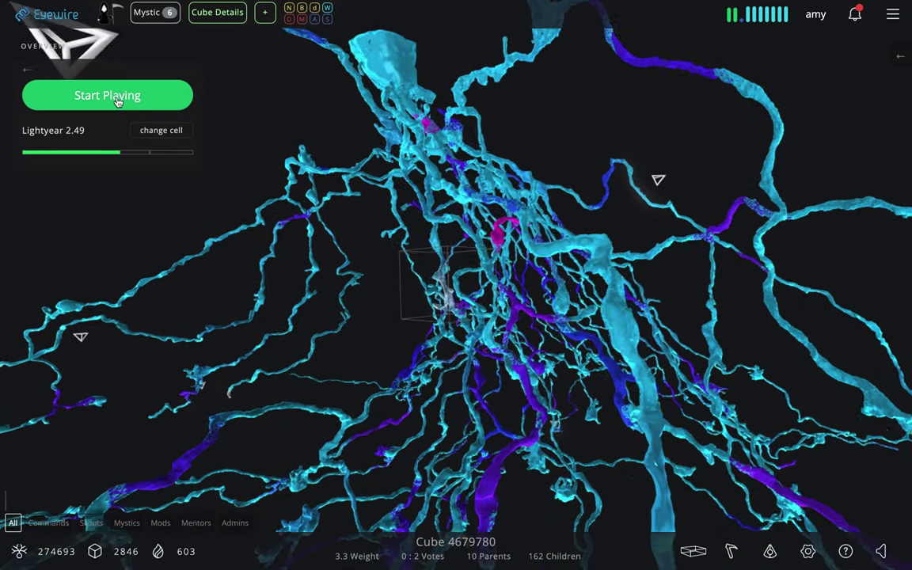
Step: Start playing cube 4682081 and rotate the 3-D cube to face the branch slice
{"action": "left_click", "coordinate": [117, 101]}
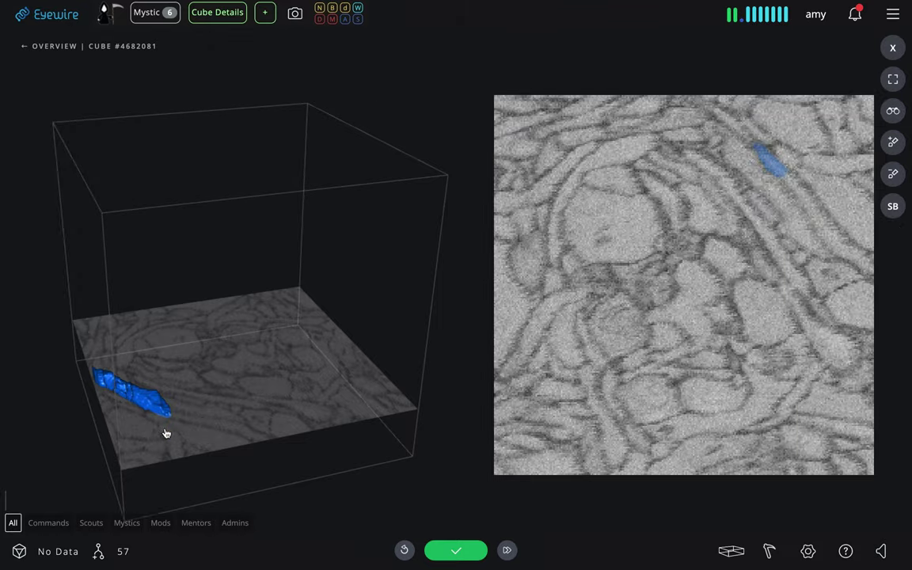
{"action": "left_click_drag", "start_coordinate": [165, 433], "coordinate": [207, 381]}
{"action": "left_click_drag", "start_coordinate": [340, 277], "coordinate": [214, 314]}
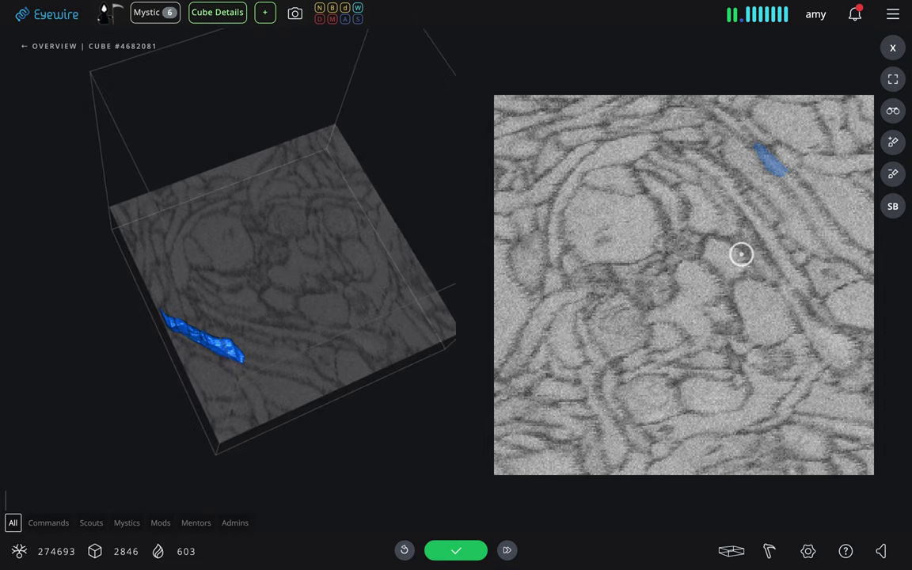
{"action": "left_click_drag", "start_coordinate": [326, 350], "coordinate": [300, 151]}
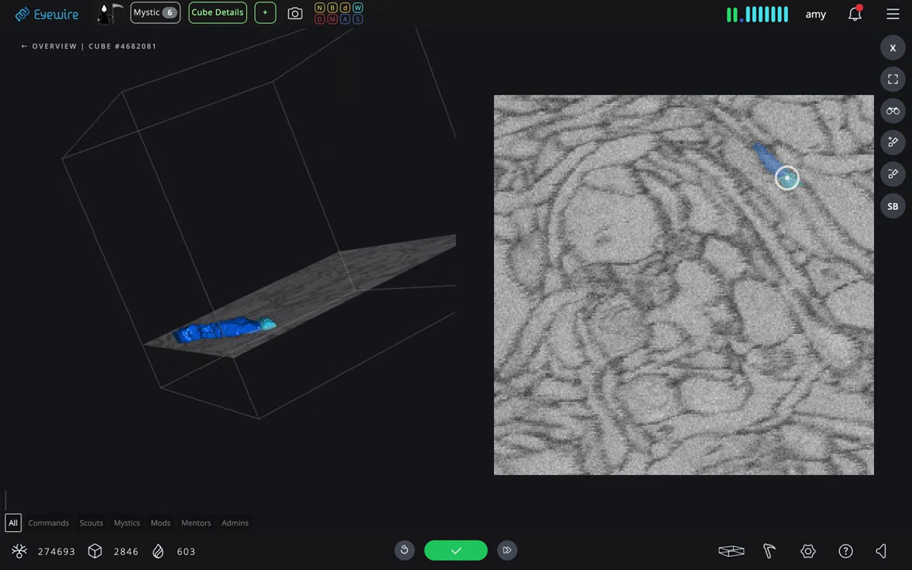
{"action": "left_click_drag", "start_coordinate": [262, 382], "coordinate": [281, 319]}
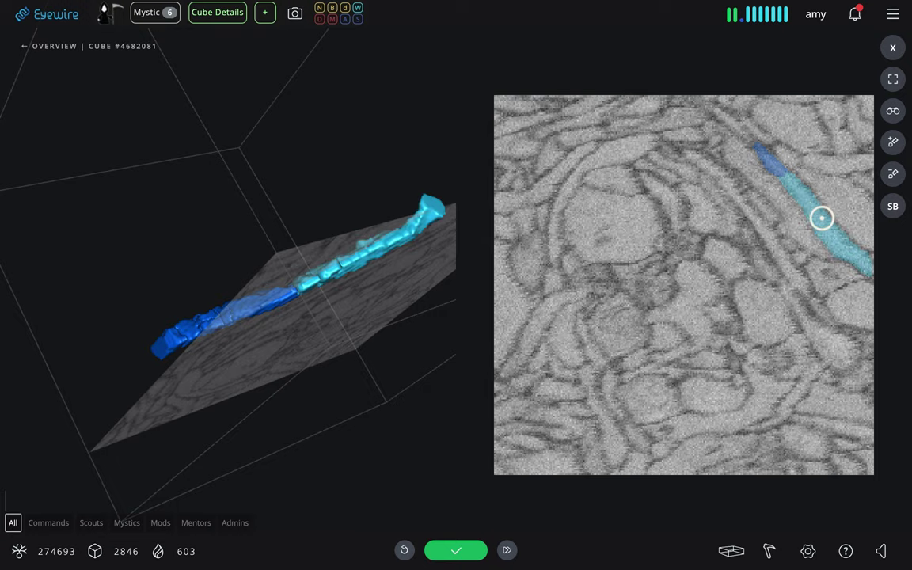
{"action": "left_click_drag", "start_coordinate": [353, 195], "coordinate": [235, 224]}
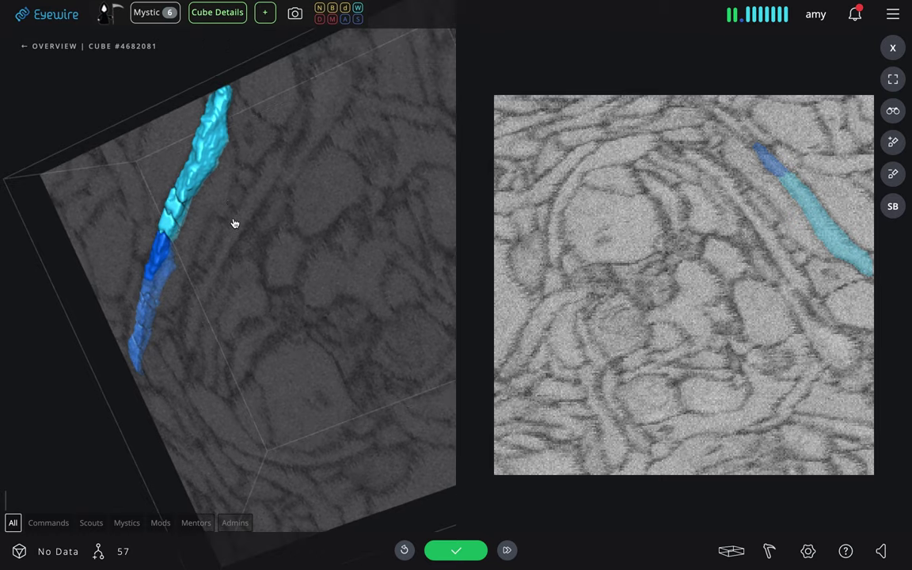
Step: Scroll through the slices to extend the branch in light blue, then submit the trace
{"action": "scroll", "coordinate": [761, 184], "scroll_direction": "down", "scroll_amount": 10}
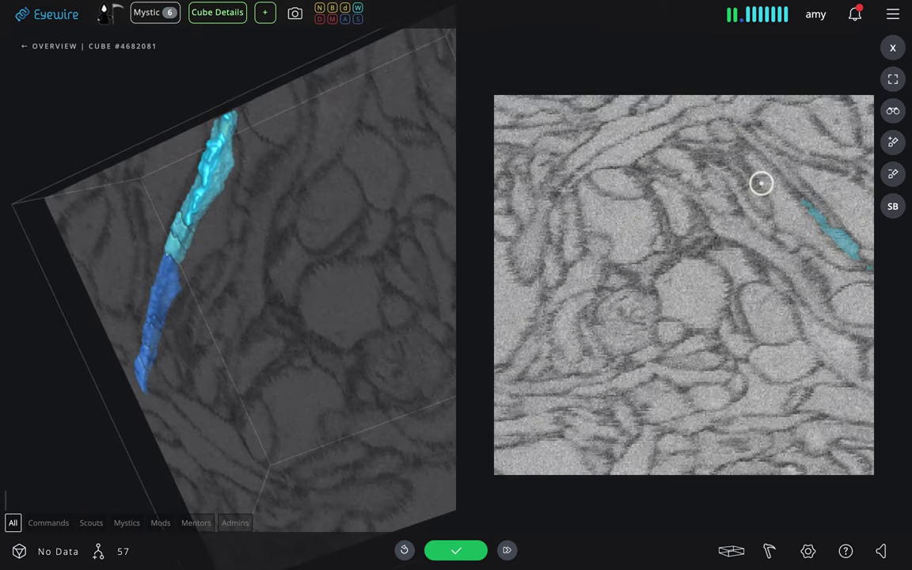
{"action": "scroll", "coordinate": [762, 183], "scroll_direction": "down", "scroll_amount": 2}
{"action": "left_click_drag", "start_coordinate": [38, 147], "coordinate": [436, 426]}
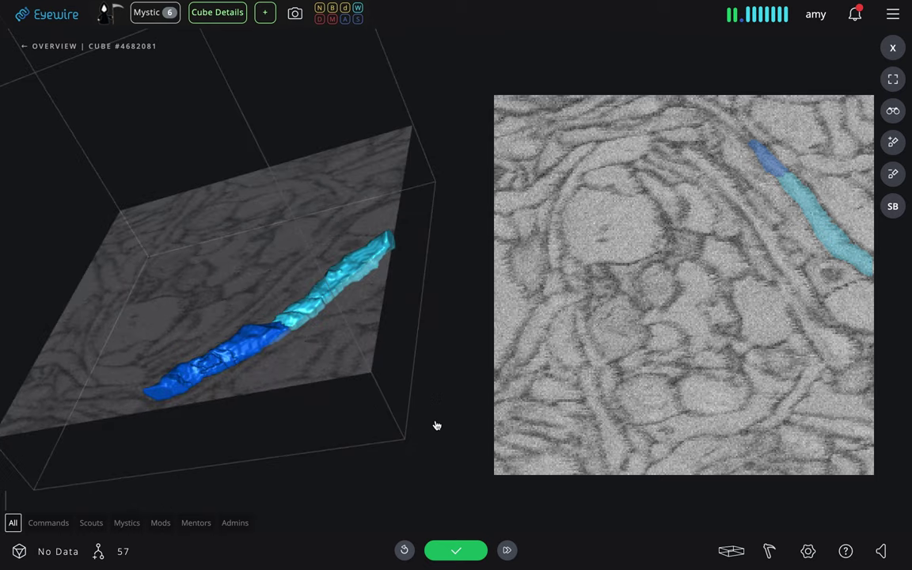
{"action": "left_click", "coordinate": [456, 552]}
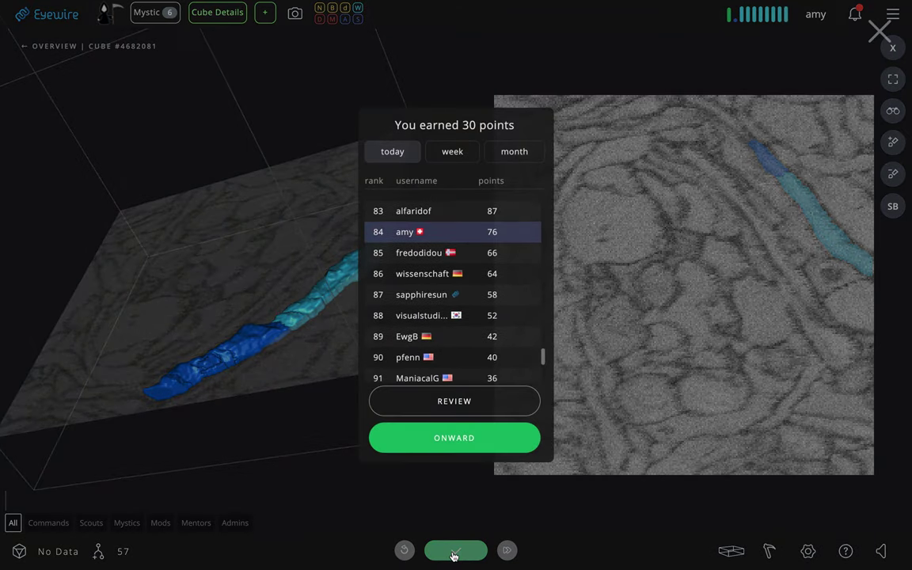
Step: Browse the leaderboard after the 30-point submission and move on to the next cube
{"action": "scroll", "coordinate": [477, 313], "scroll_direction": "up", "scroll_amount": 20}
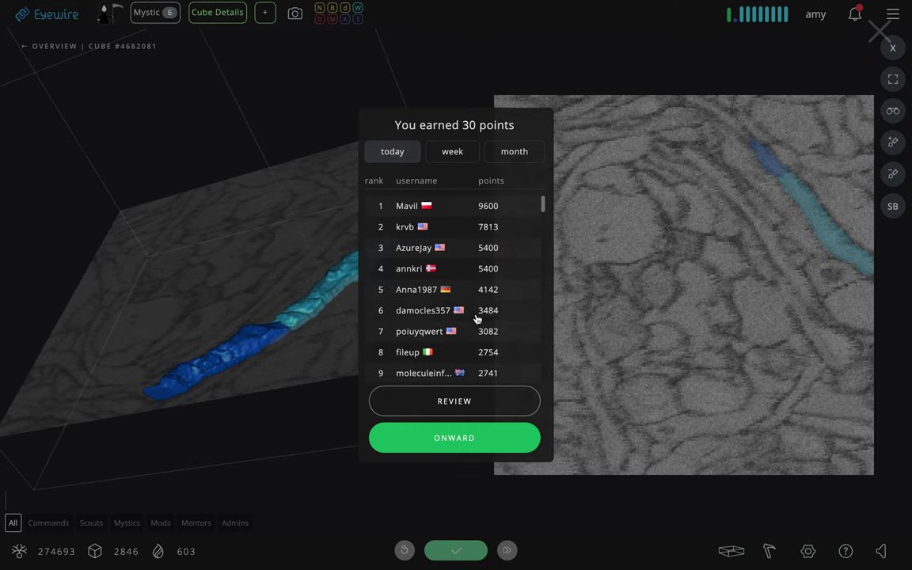
{"action": "scroll", "coordinate": [477, 318], "scroll_direction": "down", "scroll_amount": 10}
{"action": "left_click", "coordinate": [473, 443]}
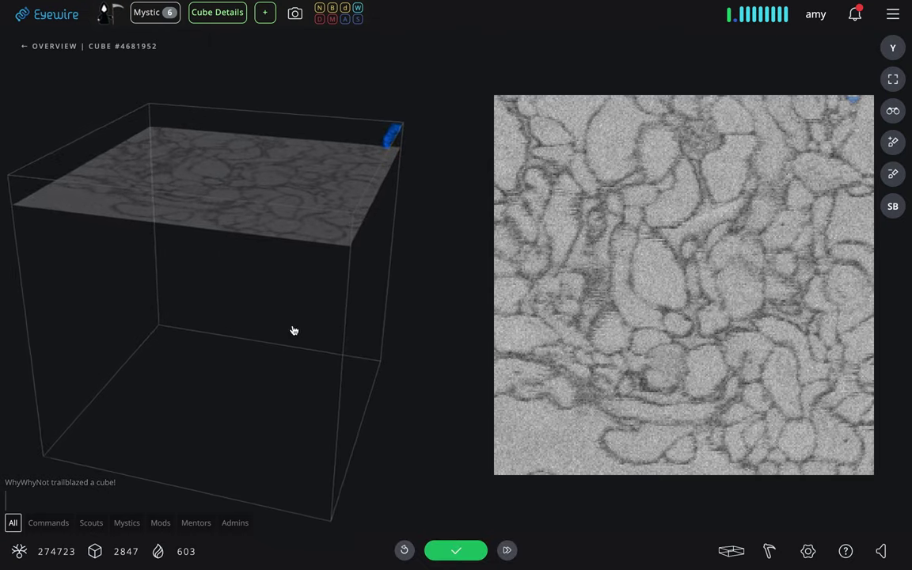
Step: Rotate new cube 4682097 and scroll through its slices to extend the seed
{"action": "left_click_drag", "start_coordinate": [293, 330], "coordinate": [418, 176]}
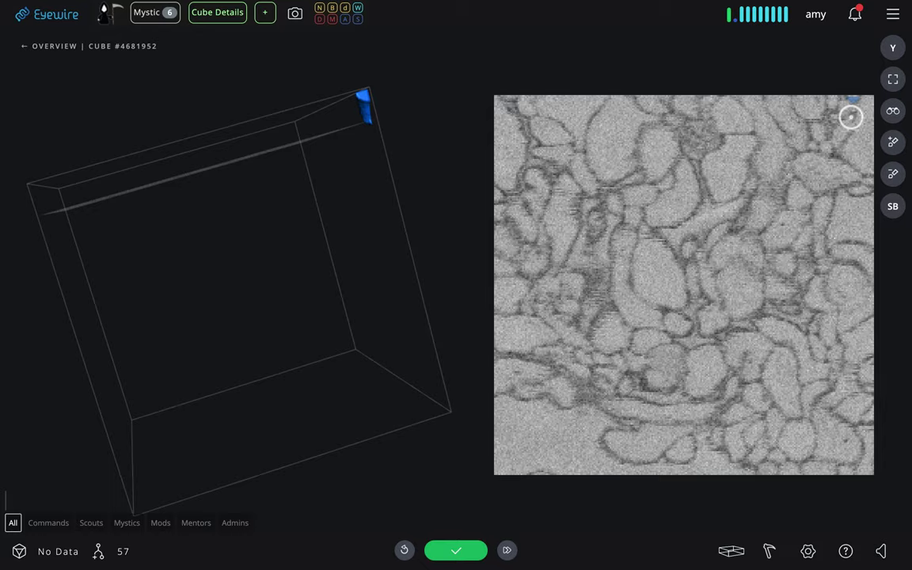
{"action": "scroll", "coordinate": [852, 117], "scroll_direction": "down", "scroll_amount": 5}
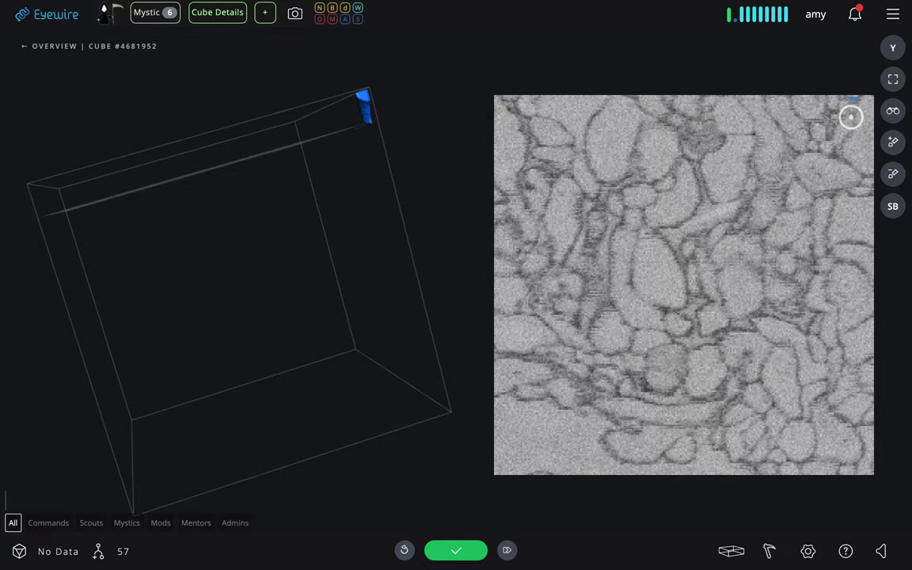
{"action": "scroll", "coordinate": [857, 185], "scroll_direction": "down", "scroll_amount": 8}
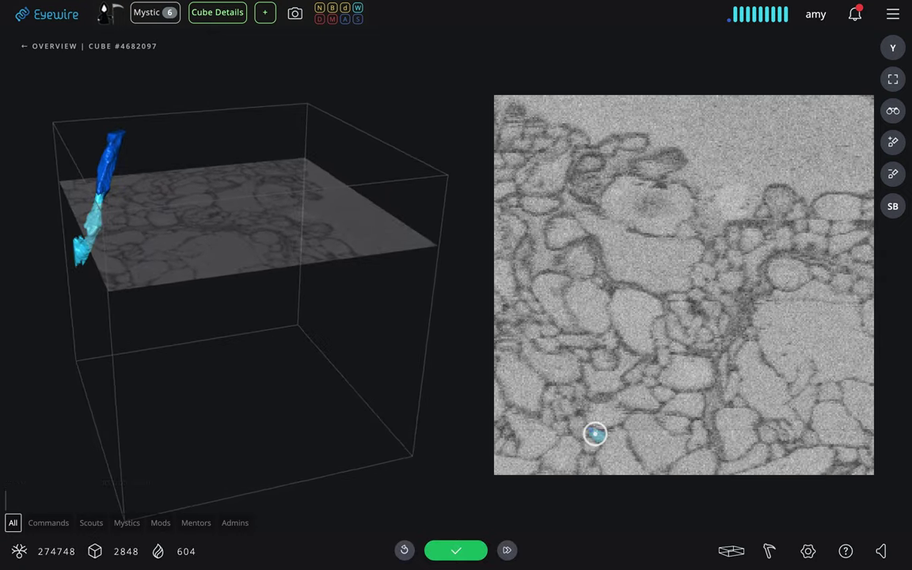
Step: Check cube 4682097's trace across the slices, submit it, and continue to cube 4682069
{"action": "left_click_drag", "start_coordinate": [160, 289], "coordinate": [376, 289]}
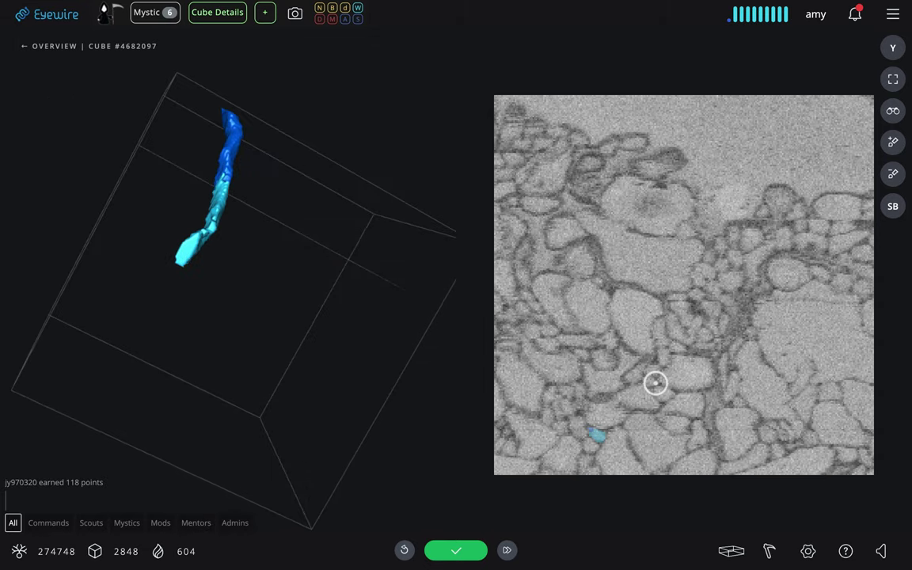
{"action": "scroll", "coordinate": [656, 384], "scroll_direction": "down", "scroll_amount": 5}
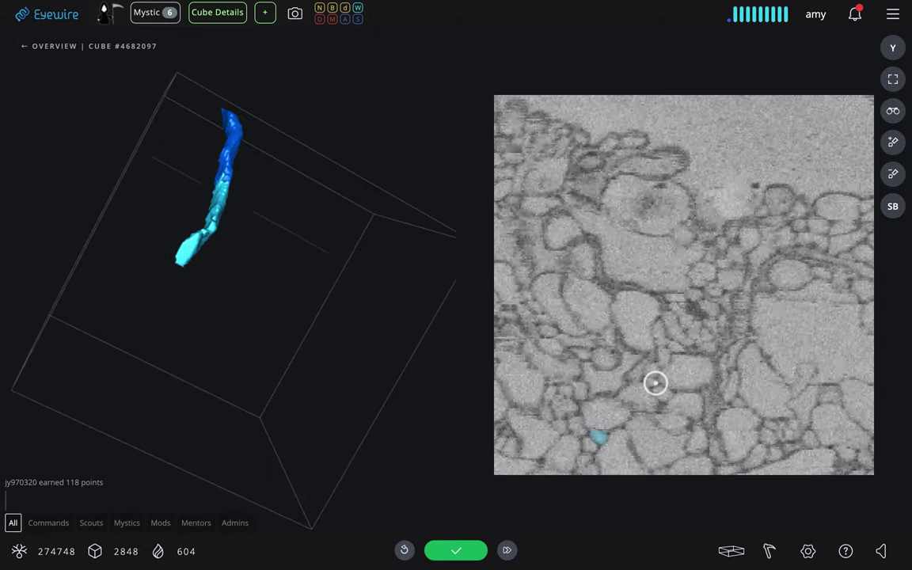
{"action": "scroll", "coordinate": [656, 383], "scroll_direction": "down", "scroll_amount": 1}
{"action": "left_click_drag", "start_coordinate": [338, 306], "coordinate": [428, 366]}
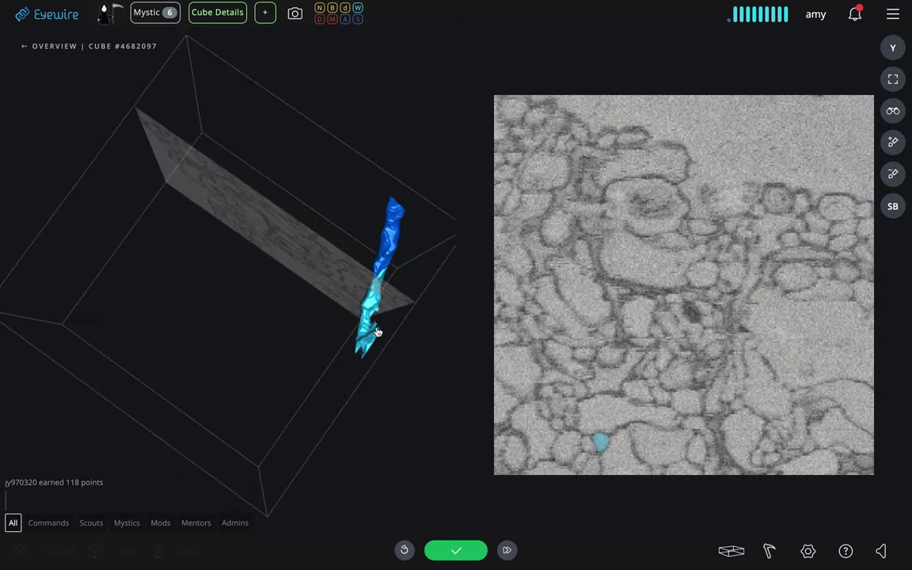
{"action": "scroll", "coordinate": [643, 413], "scroll_direction": "down", "scroll_amount": 4}
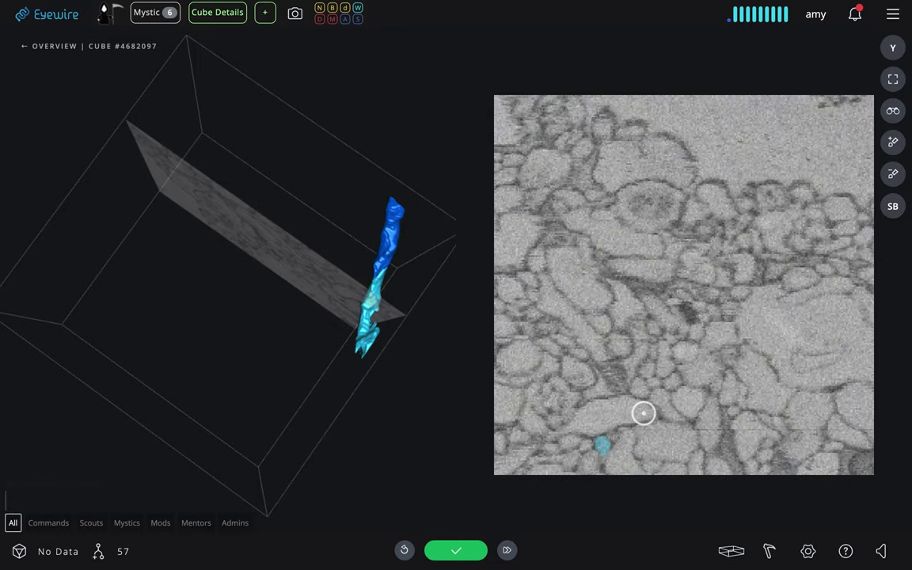
{"action": "scroll", "coordinate": [643, 412], "scroll_direction": "down", "scroll_amount": 4}
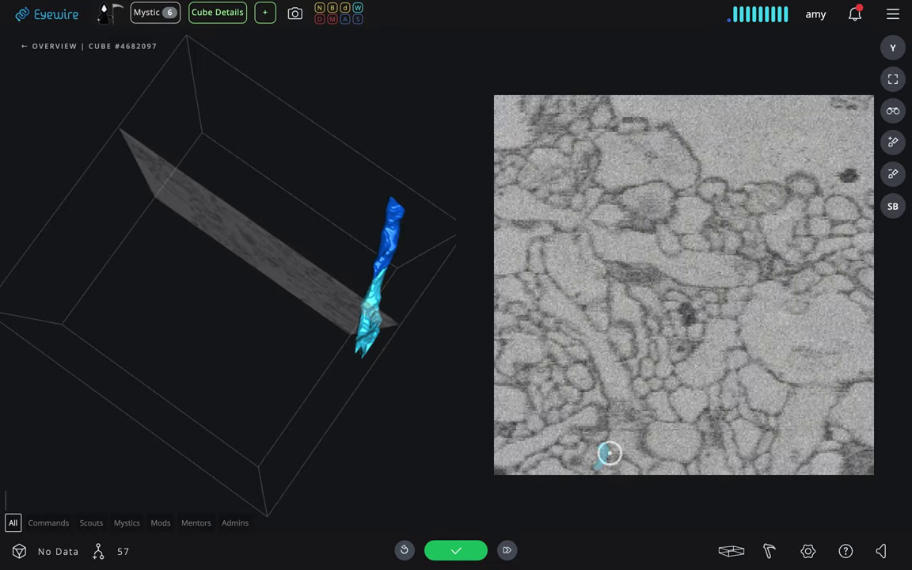
{"action": "scroll", "coordinate": [650, 365], "scroll_direction": "down", "scroll_amount": 8}
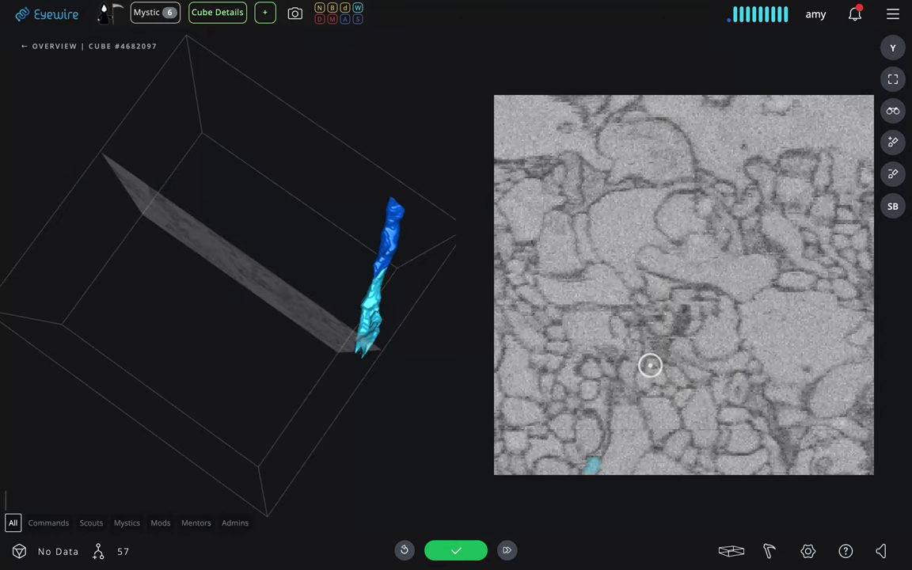
{"action": "scroll", "coordinate": [650, 365], "scroll_direction": "down", "scroll_amount": 4}
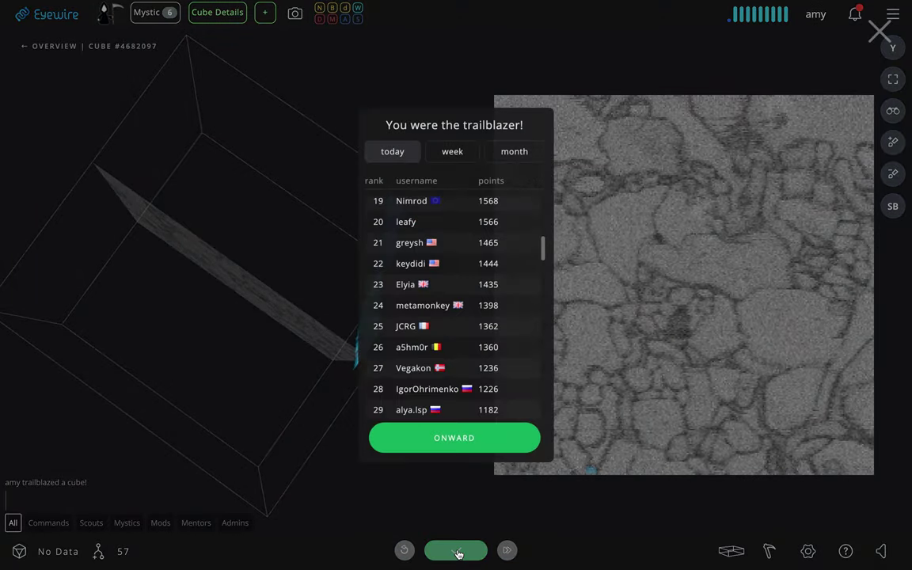
{"action": "left_click", "coordinate": [448, 444]}
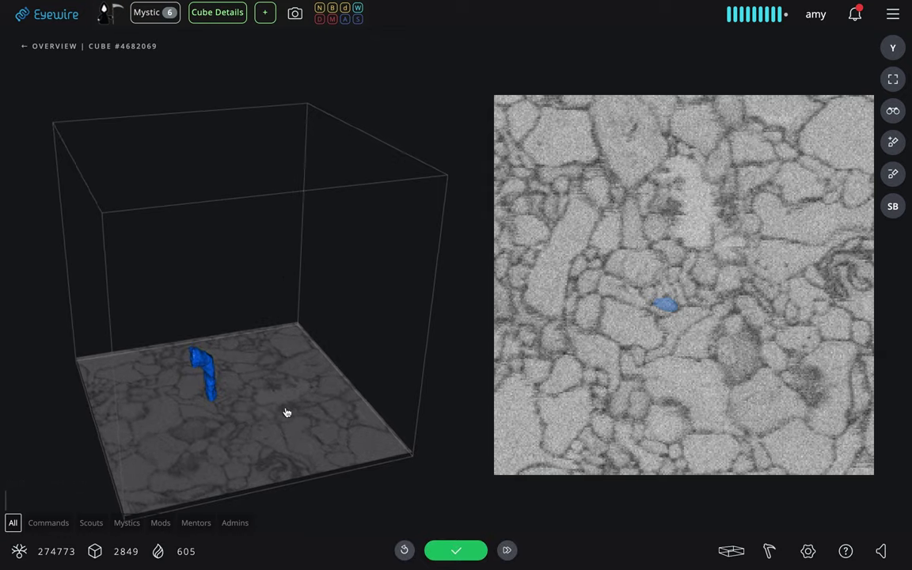
Step: Step the slice up cube 4682069's branch with W and add the continuing piece
{"action": "left_click_drag", "start_coordinate": [287, 413], "coordinate": [208, 323]}
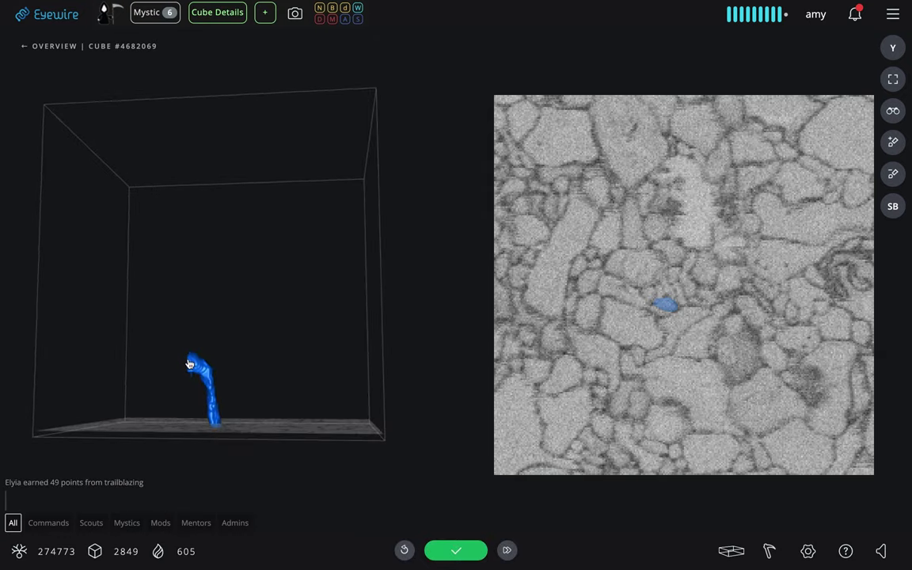
{"action": "key", "text": "w"}
{"action": "key", "text": "w"}
{"action": "key", "text": "w"}
{"action": "key", "text": "w"}
{"action": "key", "text": "w"}
{"action": "key", "text": "w"}
{"action": "key", "text": "w"}
{"action": "key", "text": "w"}
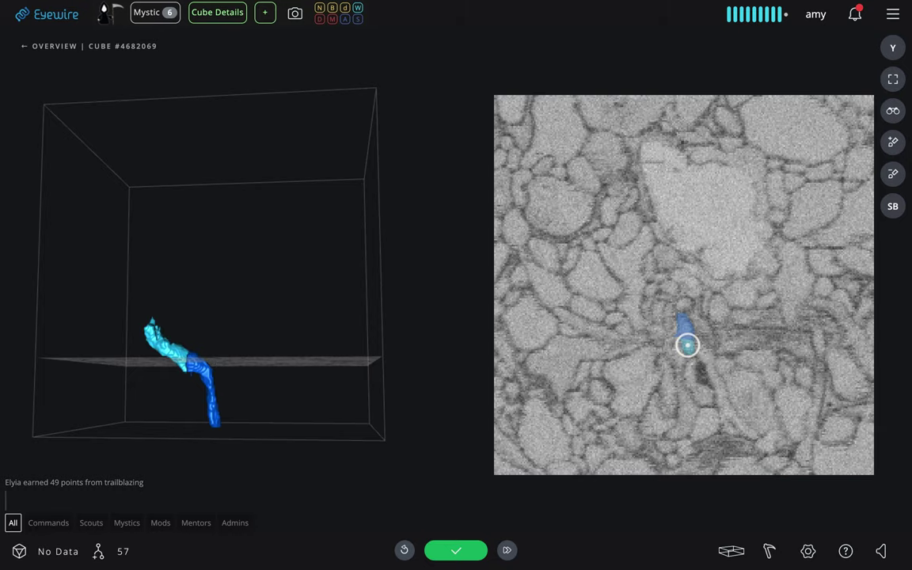
{"action": "left_click_drag", "start_coordinate": [115, 332], "coordinate": [135, 316]}
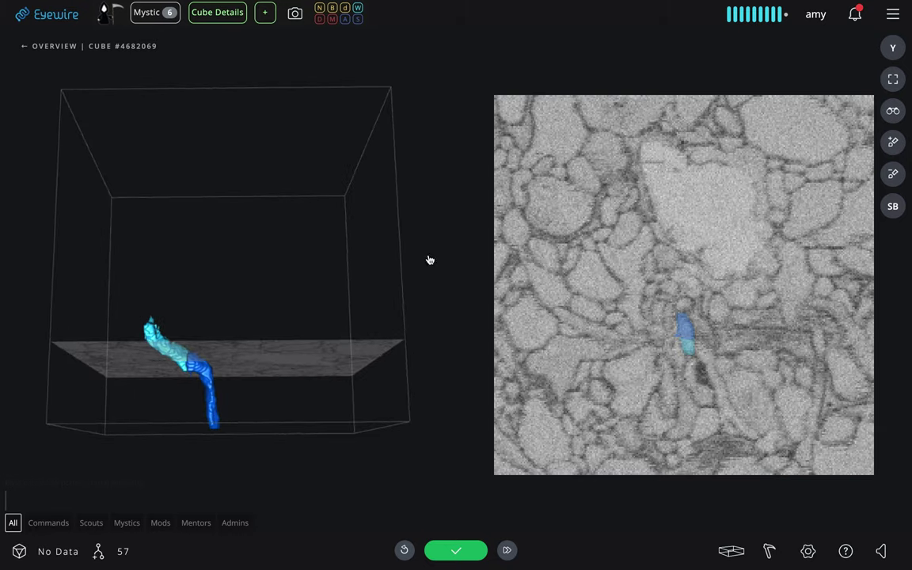
{"action": "key", "text": "w"}
{"action": "key", "text": "w"}
{"action": "key", "text": "w"}
{"action": "key", "text": "w"}
{"action": "key", "text": "w"}
{"action": "key", "text": "w"}
{"action": "key", "text": "w"}
{"action": "key", "text": "w"}
{"action": "key", "text": "w"}
{"action": "key", "text": "w"}
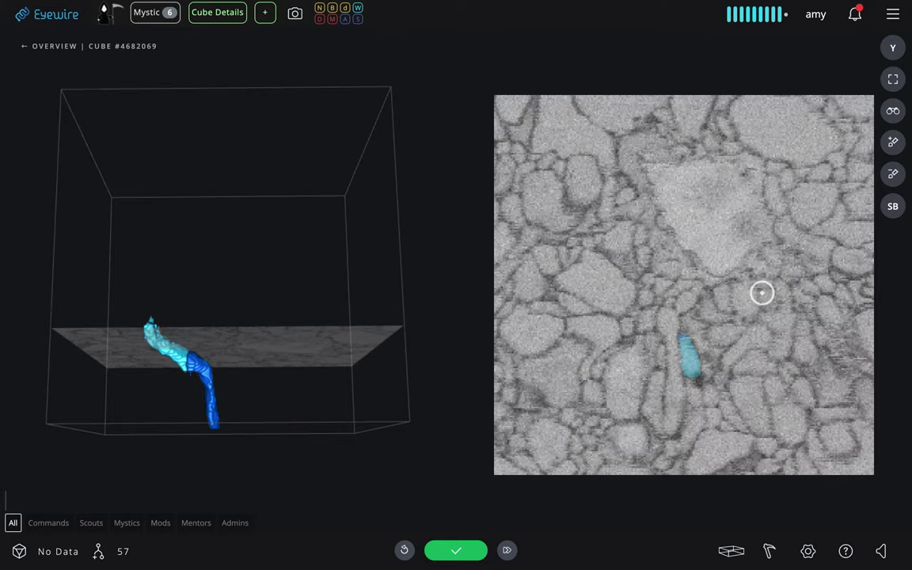
{"action": "key", "text": "w"}
{"action": "key", "text": "w"}
{"action": "key", "text": "w"}
{"action": "key", "text": "w"}
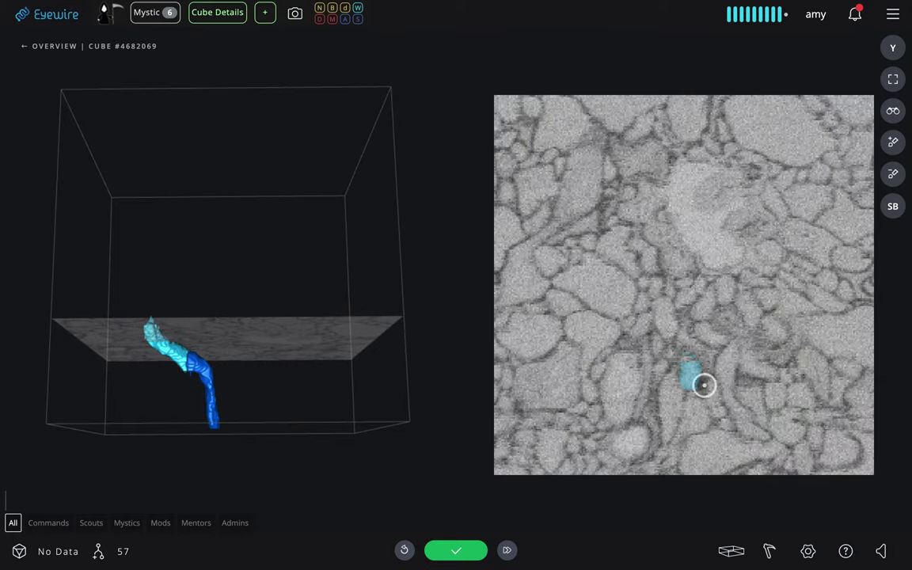
{"action": "key", "text": "w"}
{"action": "key", "text": "w"}
{"action": "key", "text": "w"}
{"action": "key", "text": "w"}
{"action": "key", "text": "w"}
{"action": "key", "text": "w"}
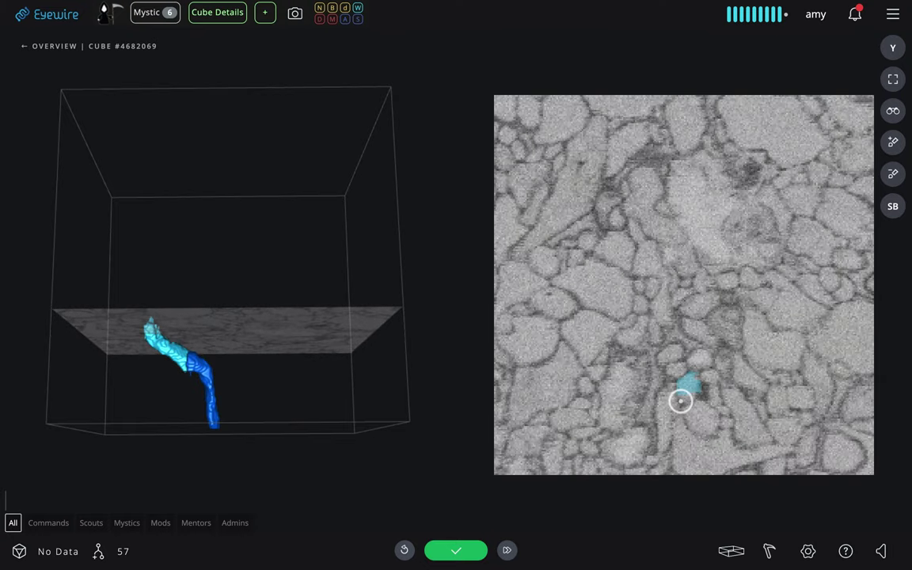
{"action": "left_click", "coordinate": [686, 396]}
Step: Rotate and scroll through slices to check the long light-blue extension and side offshoot
{"action": "left_click_drag", "start_coordinate": [396, 329], "coordinate": [190, 322]}
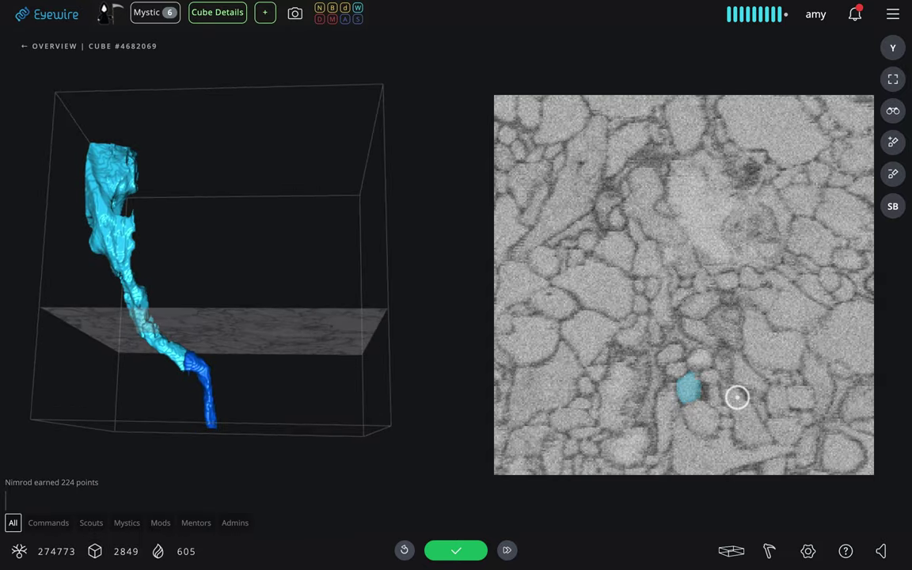
{"action": "scroll", "coordinate": [736, 397], "scroll_direction": "up", "scroll_amount": 10}
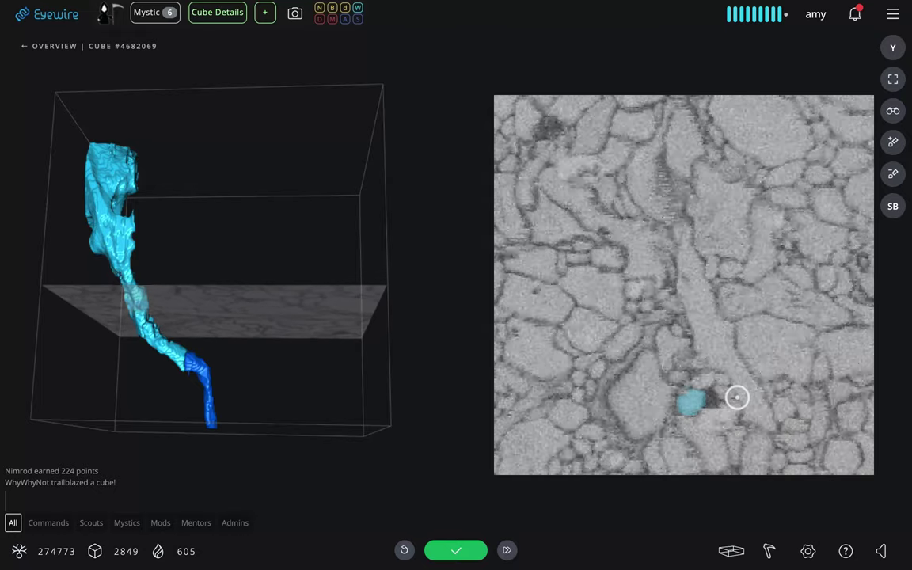
{"action": "scroll", "coordinate": [703, 392], "scroll_direction": "down", "scroll_amount": 3}
{"action": "scroll", "coordinate": [740, 415], "scroll_direction": "up", "scroll_amount": 4}
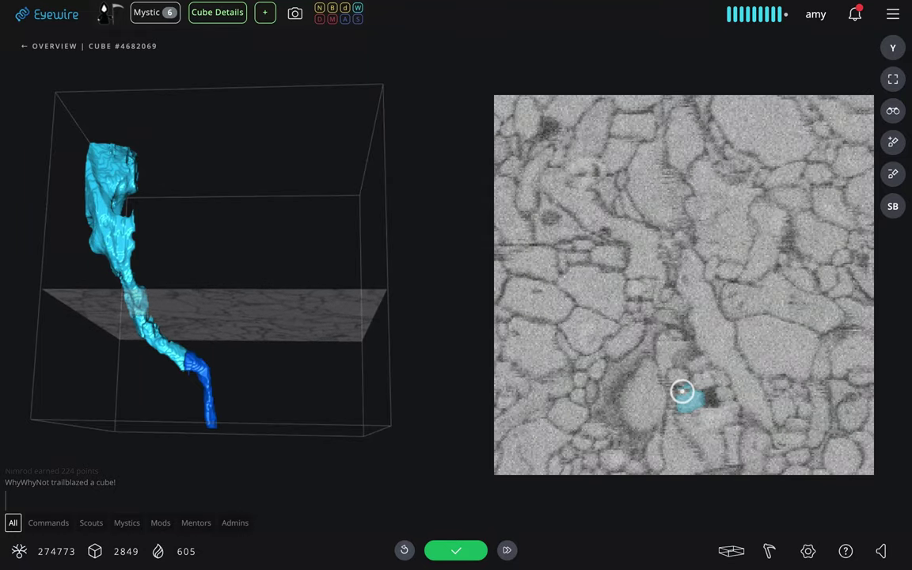
{"action": "scroll", "coordinate": [751, 399], "scroll_direction": "up", "scroll_amount": 10}
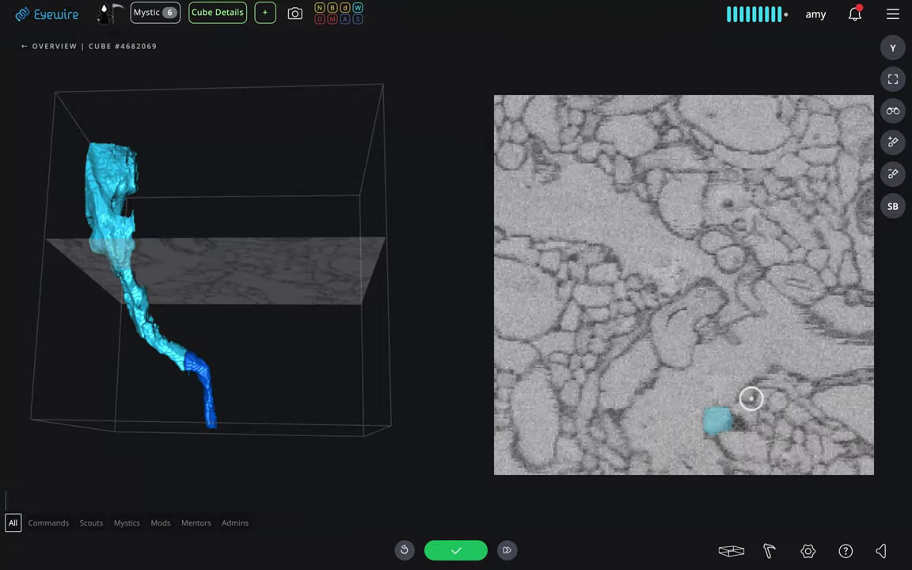
{"action": "scroll", "coordinate": [737, 427], "scroll_direction": "down", "scroll_amount": 3}
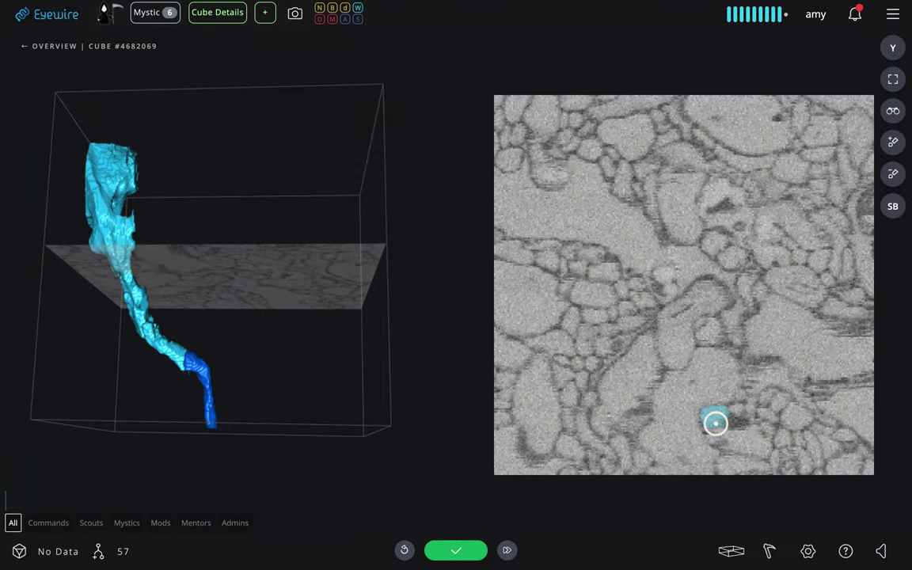
{"action": "scroll", "coordinate": [715, 424], "scroll_direction": "up", "scroll_amount": 8}
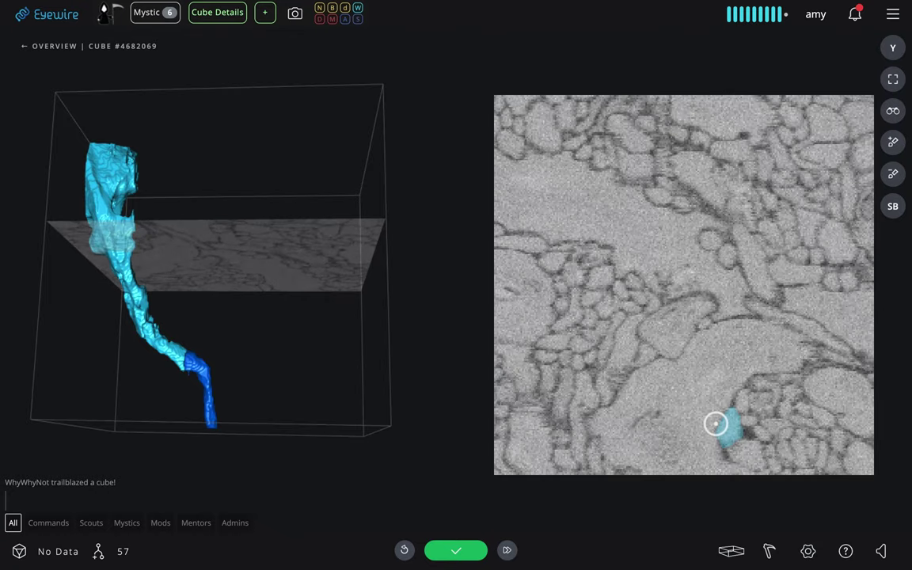
{"action": "scroll", "coordinate": [715, 424], "scroll_direction": "up", "scroll_amount": 2}
{"action": "scroll", "coordinate": [730, 433], "scroll_direction": "up", "scroll_amount": 6}
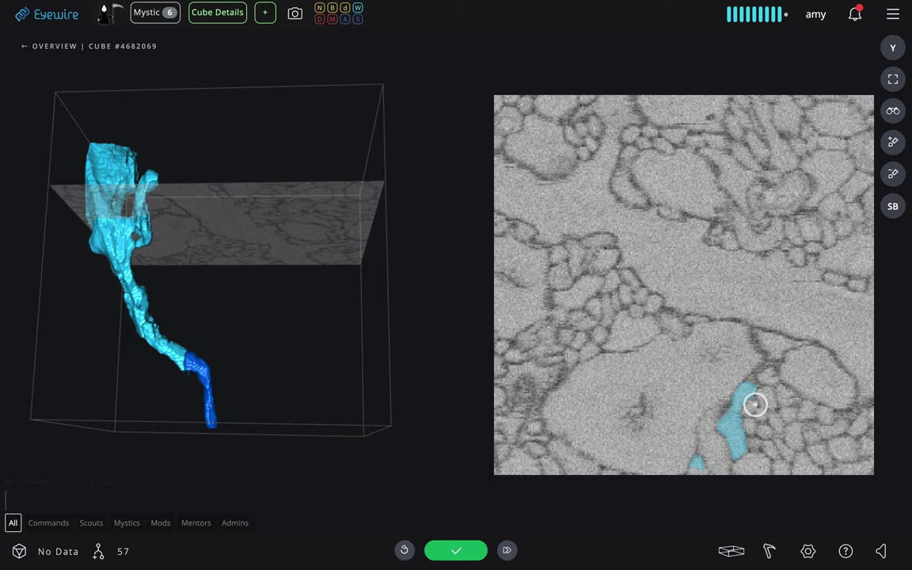
{"action": "scroll", "coordinate": [755, 405], "scroll_direction": "up", "scroll_amount": 4}
{"action": "left_click_drag", "start_coordinate": [151, 262], "coordinate": [303, 255]}
{"action": "scroll", "coordinate": [353, 210], "scroll_direction": "up", "scroll_amount": 3}
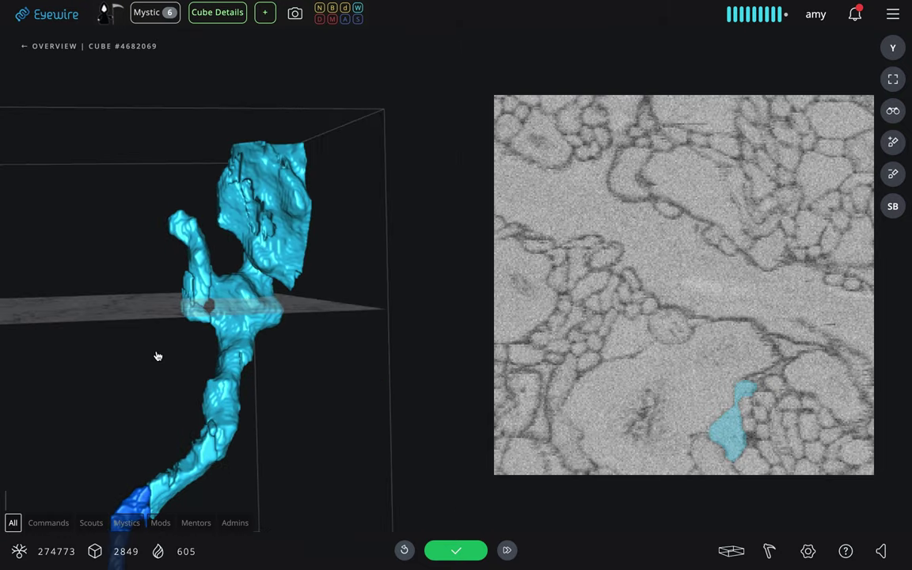
Step: Hide the 2D slice for a full-screen 3D view and add a missing branch segment
{"action": "left_click_drag", "start_coordinate": [158, 356], "coordinate": [241, 307]}
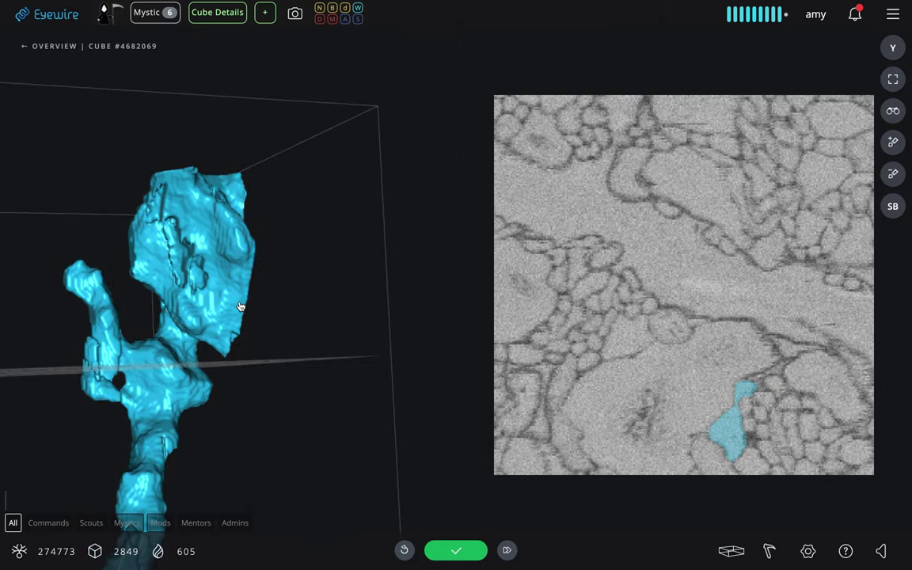
{"action": "key", "text": "space"}
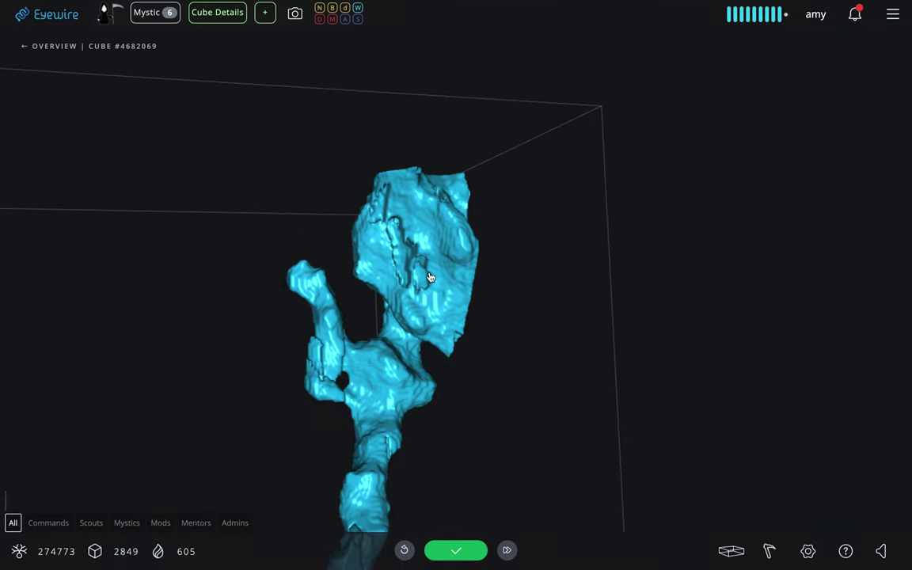
{"action": "left_click", "coordinate": [427, 289]}
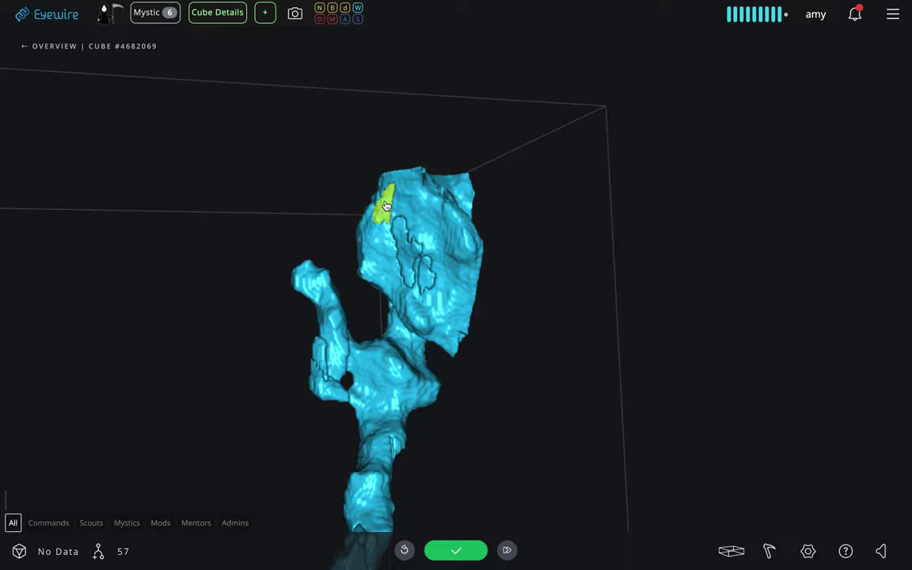
Step: Rotate the neuron to find gaps and add another missing segment at the branch top
{"action": "left_click_drag", "start_coordinate": [386, 206], "coordinate": [611, 274]}
{"action": "left_click_drag", "start_coordinate": [402, 331], "coordinate": [523, 265]}
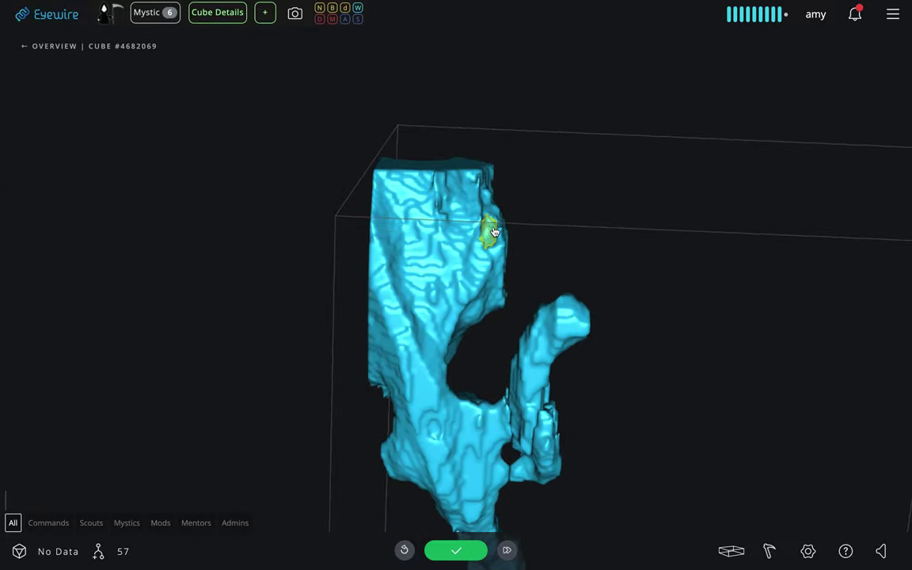
{"action": "left_click_drag", "start_coordinate": [535, 253], "coordinate": [331, 336]}
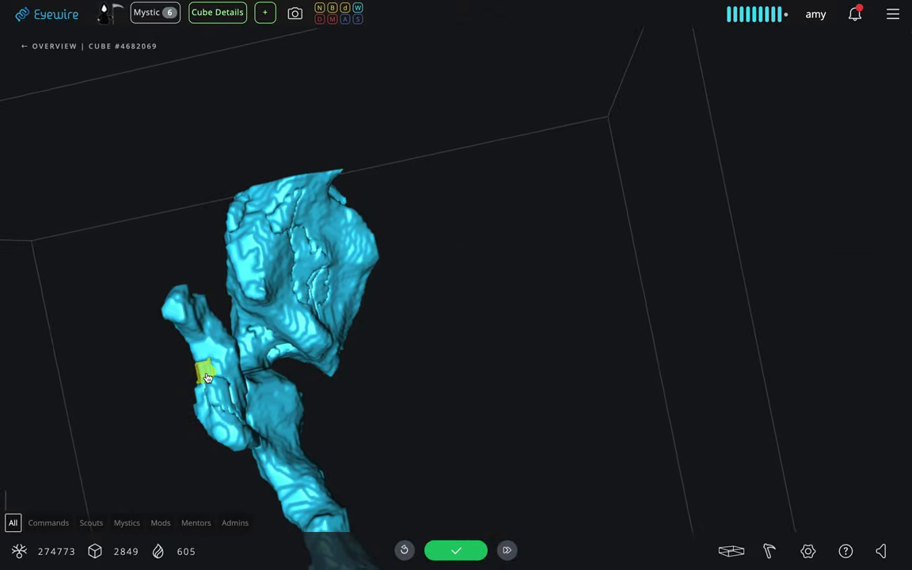
{"action": "left_click_drag", "start_coordinate": [206, 377], "coordinate": [446, 359]}
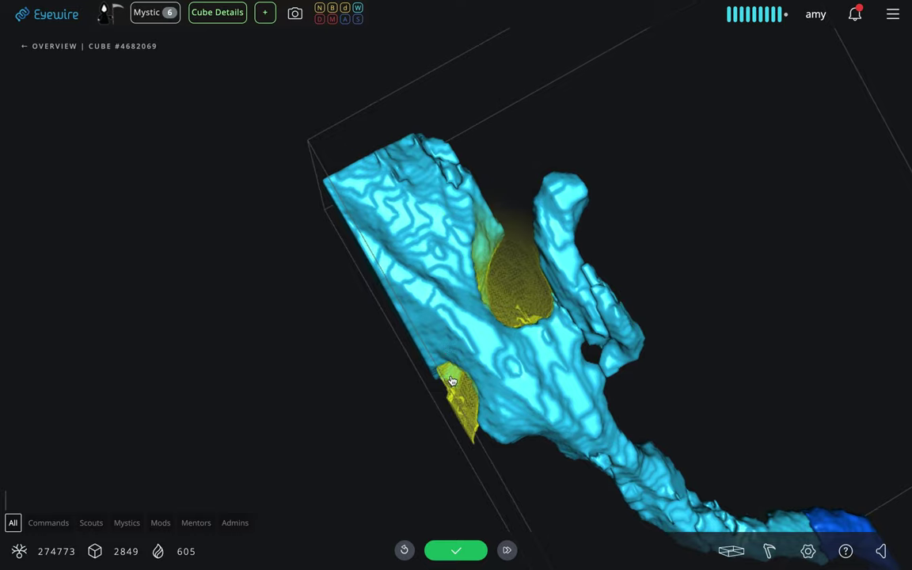
{"action": "left_click_drag", "start_coordinate": [451, 382], "coordinate": [326, 267]}
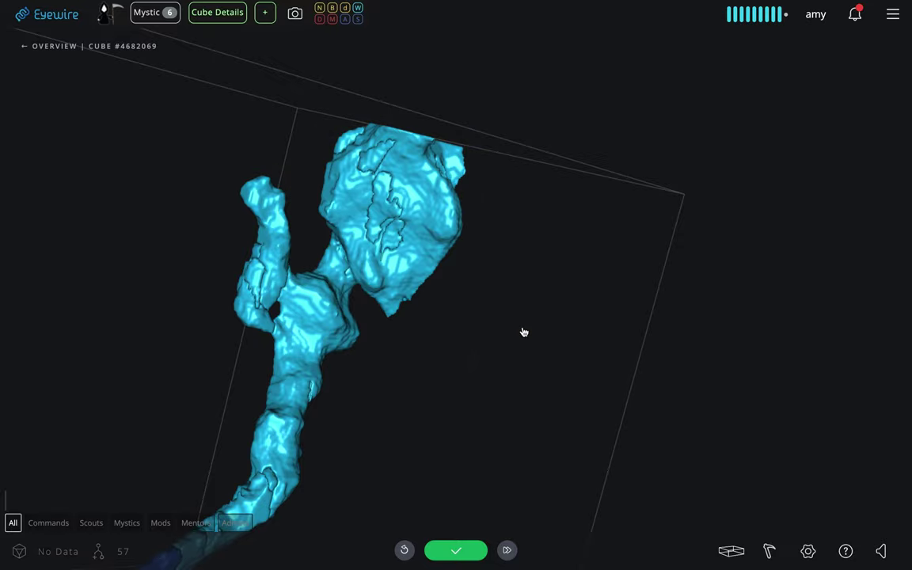
{"action": "left_click_drag", "start_coordinate": [521, 332], "coordinate": [488, 224]}
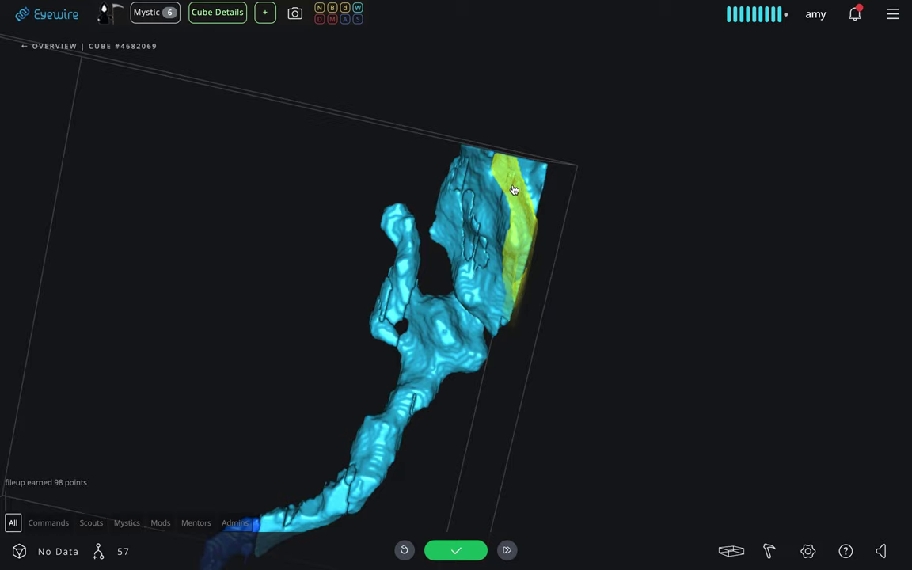
{"action": "left_click_drag", "start_coordinate": [477, 259], "coordinate": [577, 280]}
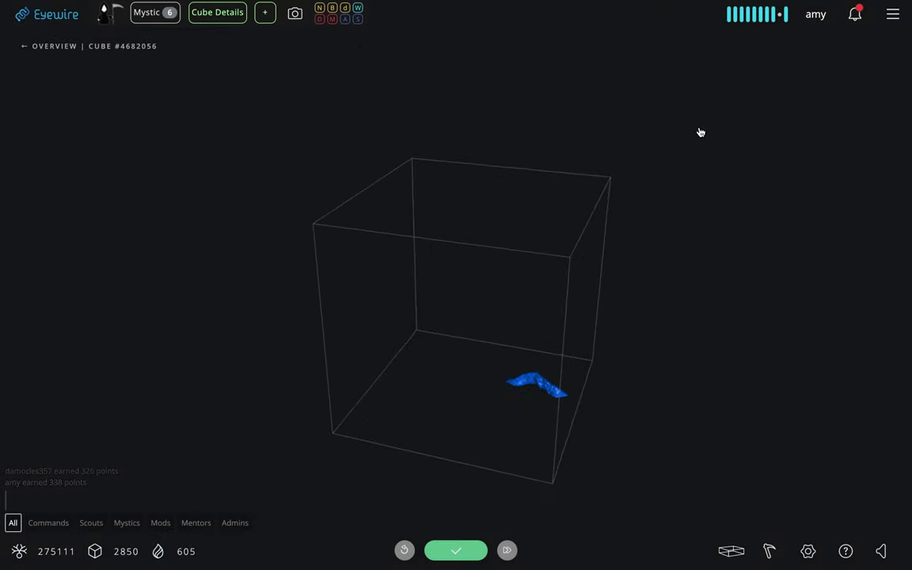
Step: Review submitted cube 4682069 against others' traces, then continue to cube 4682115
{"action": "mouse_move", "coordinate": [784, 21]}
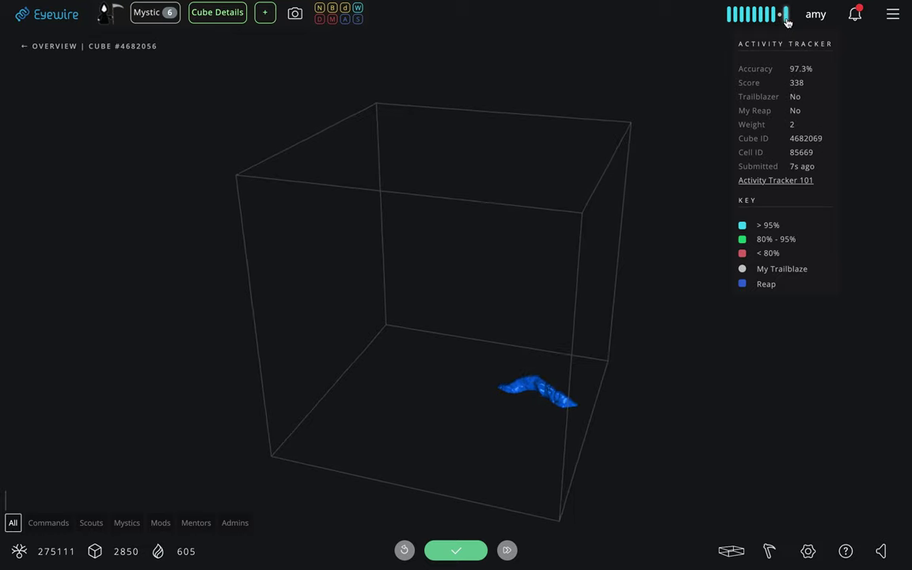
{"action": "left_click", "coordinate": [787, 21]}
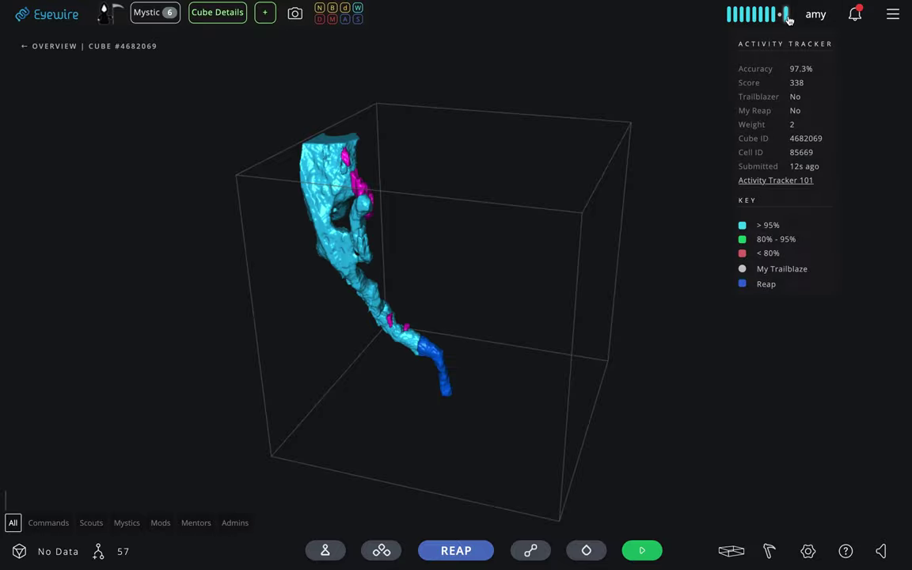
{"action": "left_click_drag", "start_coordinate": [439, 298], "coordinate": [586, 322]}
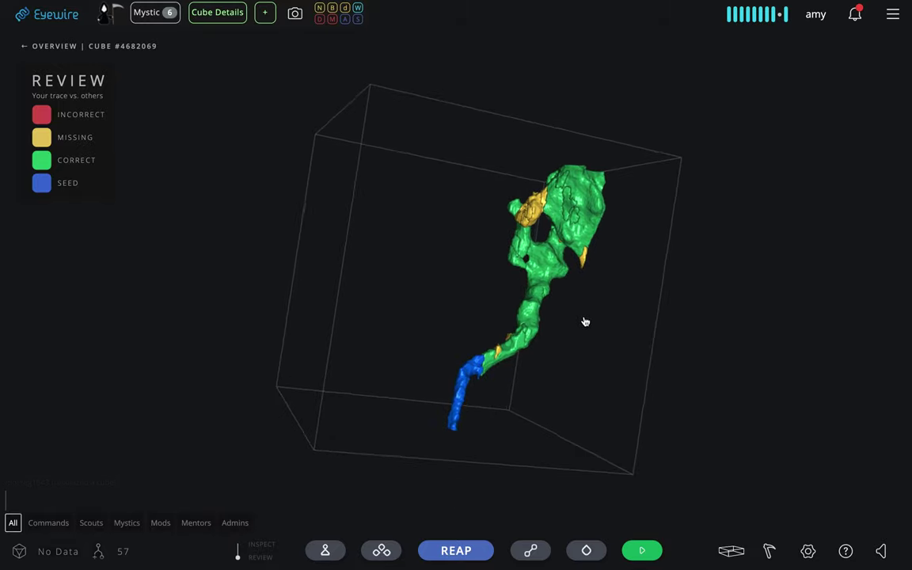
{"action": "left_click", "coordinate": [638, 553]}
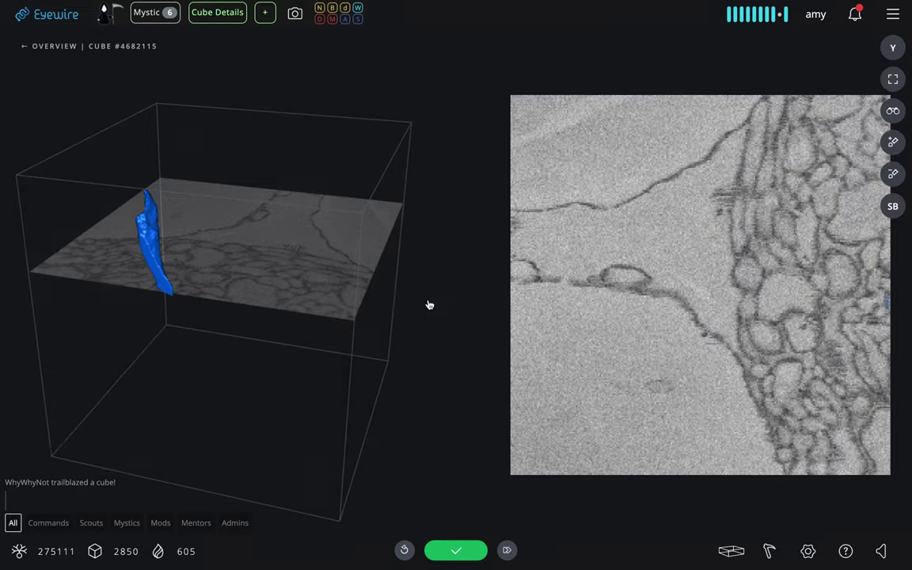
Step: Extend cube 4682115's trace through the slices, submit it as trailblazer, and load cube 4681904
{"action": "left_click_drag", "start_coordinate": [428, 305], "coordinate": [236, 310]}
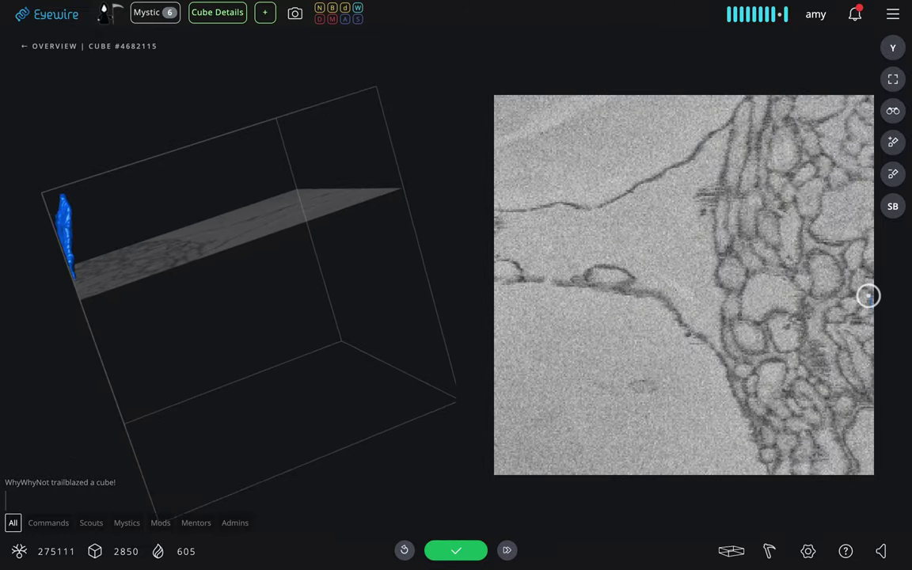
{"action": "scroll", "coordinate": [868, 295], "scroll_direction": "up", "scroll_amount": 10}
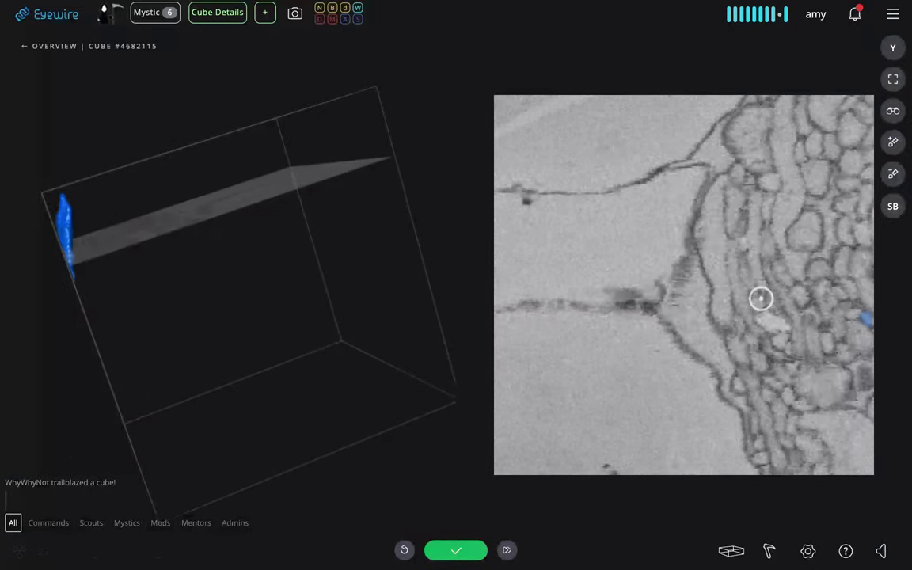
{"action": "scroll", "coordinate": [761, 298], "scroll_direction": "up", "scroll_amount": 10}
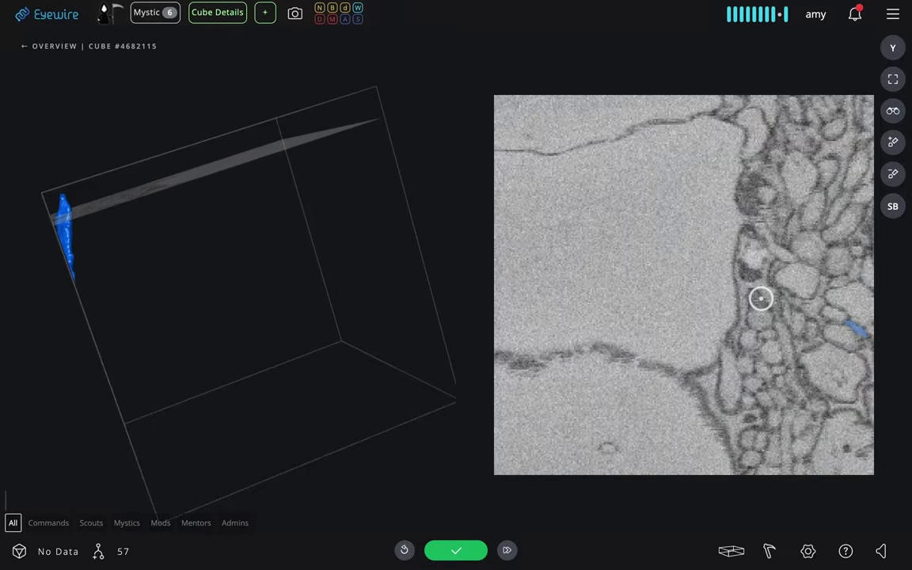
{"action": "scroll", "coordinate": [761, 298], "scroll_direction": "up", "scroll_amount": 8}
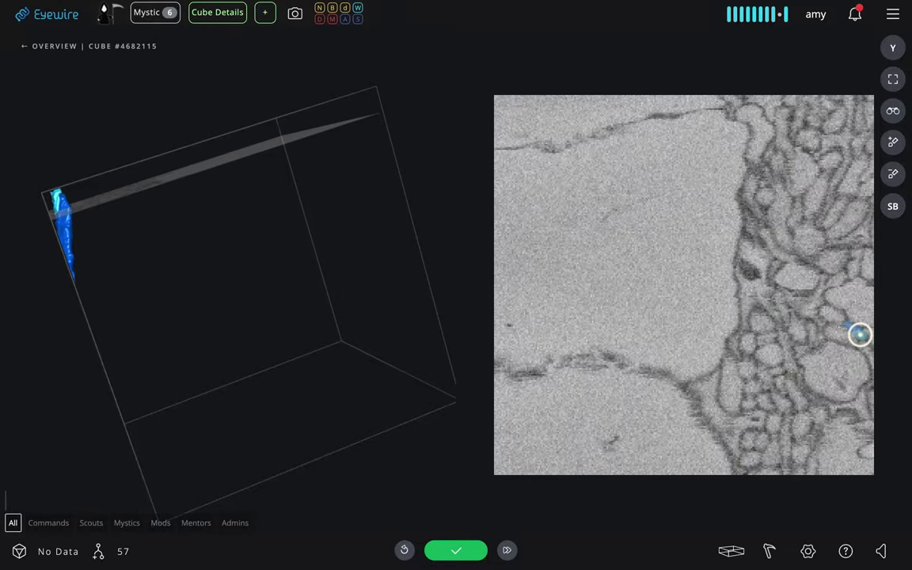
{"action": "scroll", "coordinate": [703, 334], "scroll_direction": "up", "scroll_amount": 10}
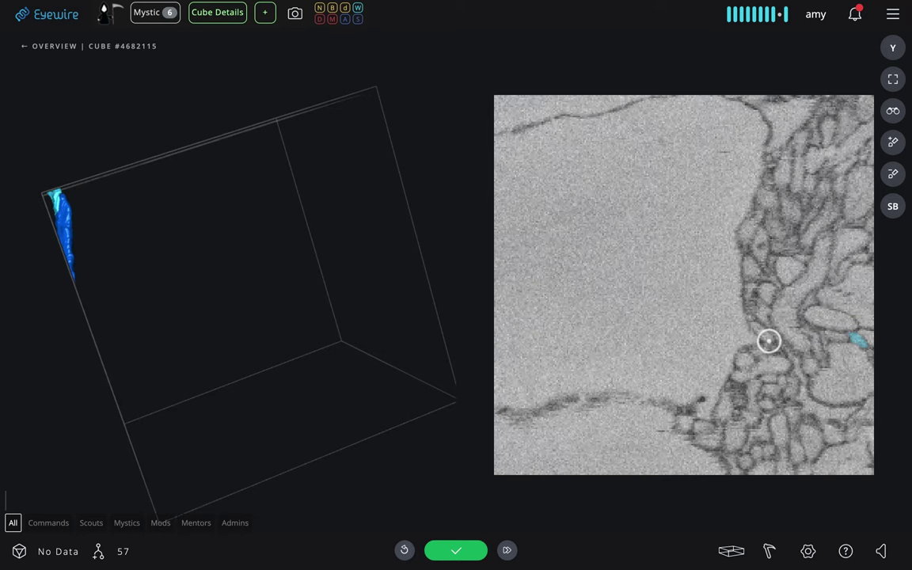
{"action": "scroll", "coordinate": [769, 340], "scroll_direction": "up", "scroll_amount": 2}
{"action": "left_click_drag", "start_coordinate": [363, 274], "coordinate": [435, 271]}
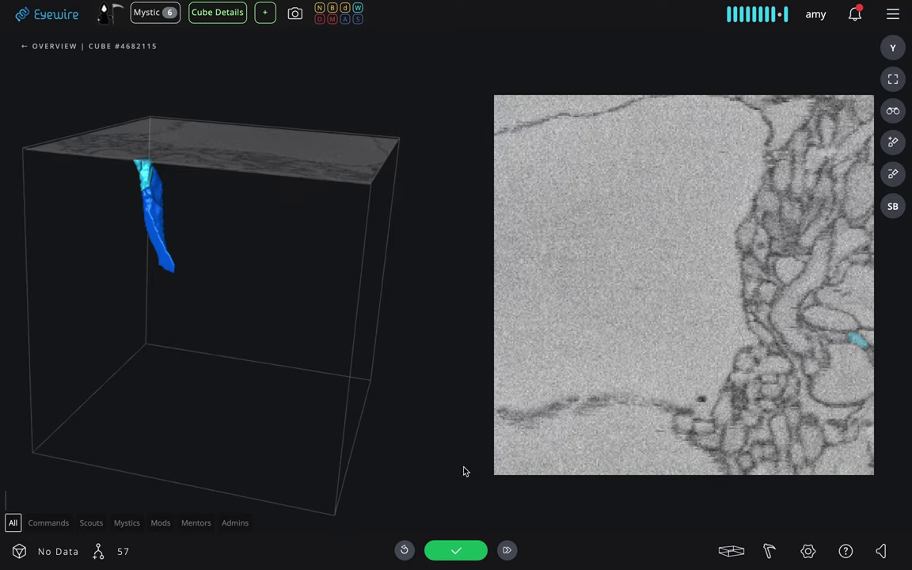
{"action": "left_click", "coordinate": [461, 551]}
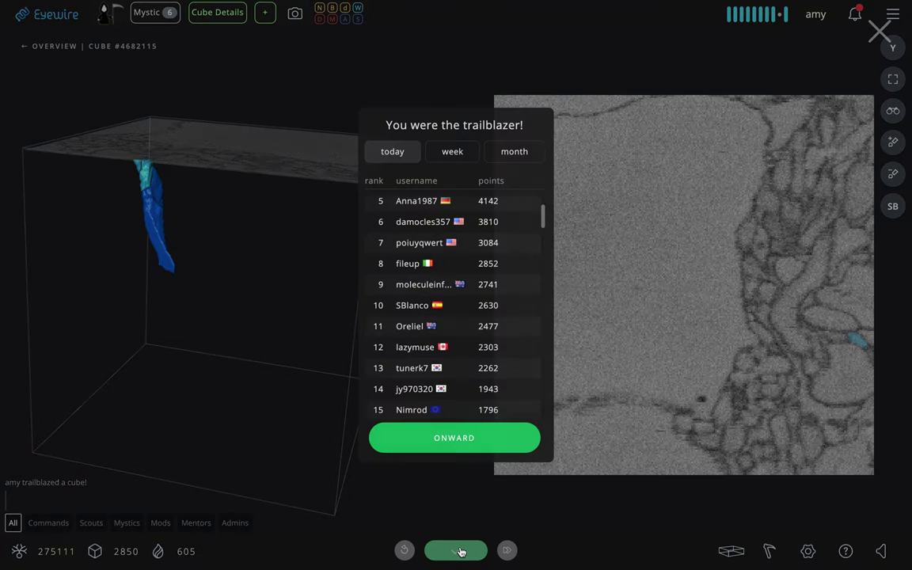
{"action": "left_click", "coordinate": [443, 437]}
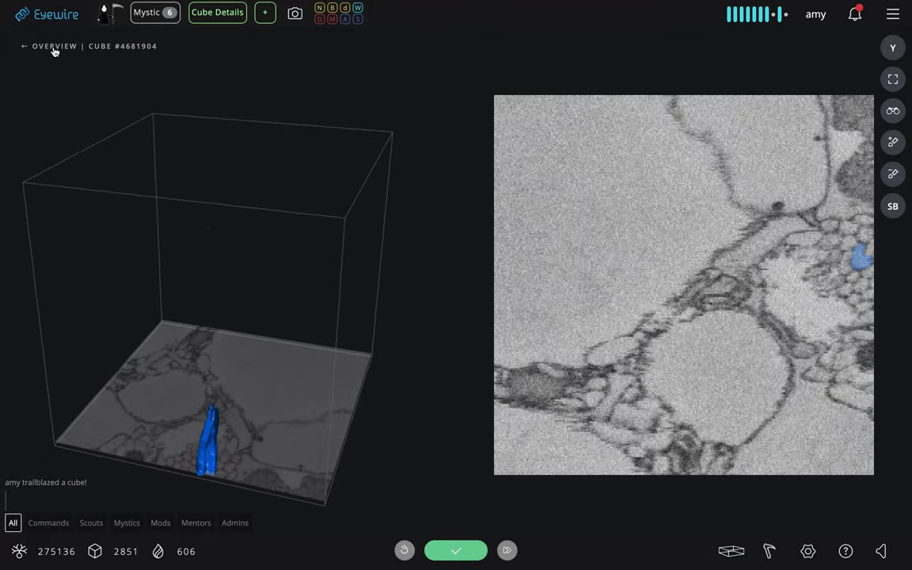
Step: Leave cube 4681904 and return to the Lightyear 2.49 neuron overview
{"action": "left_click", "coordinate": [53, 48]}
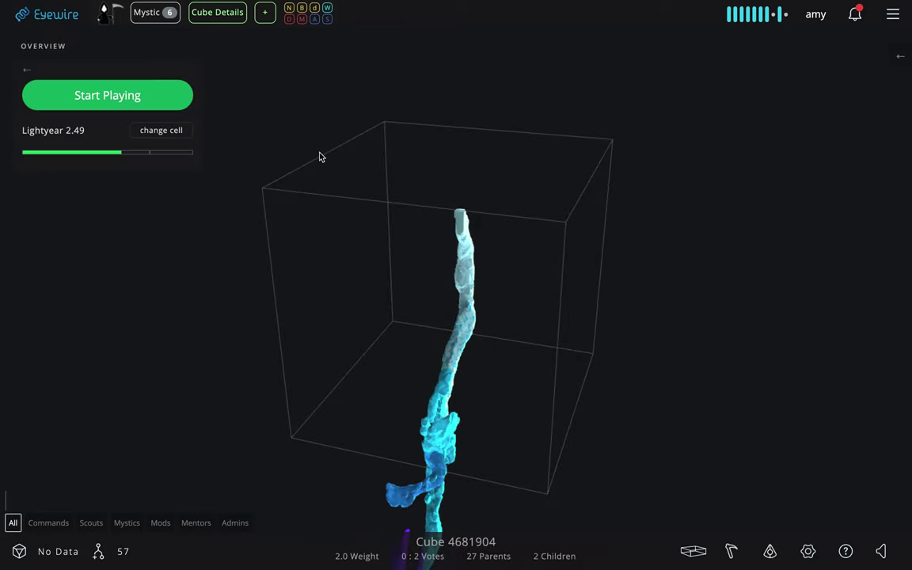